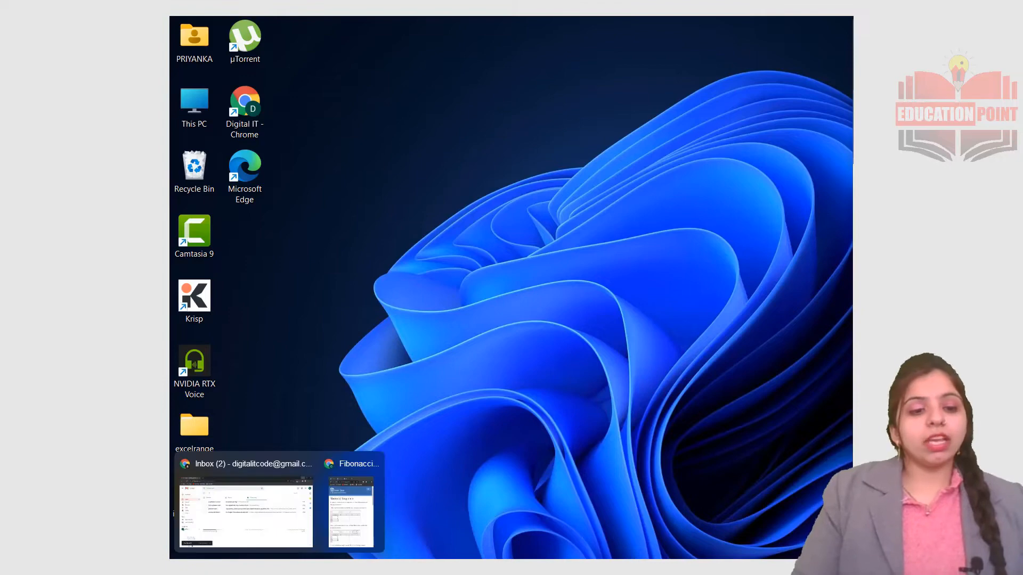
Step: Launch Excel and create a new blank workbook
key(super)
text(m)
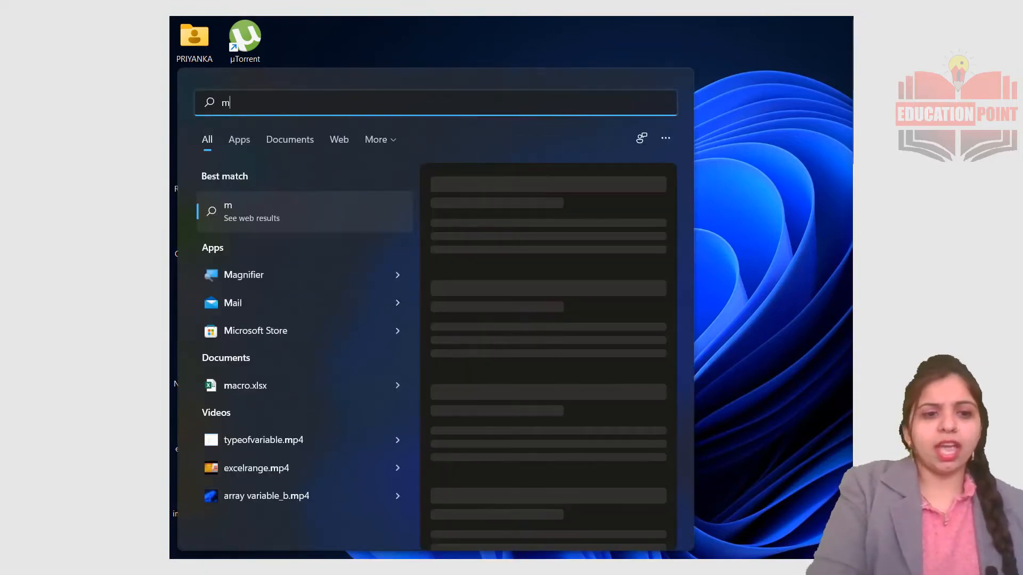
text(s e)
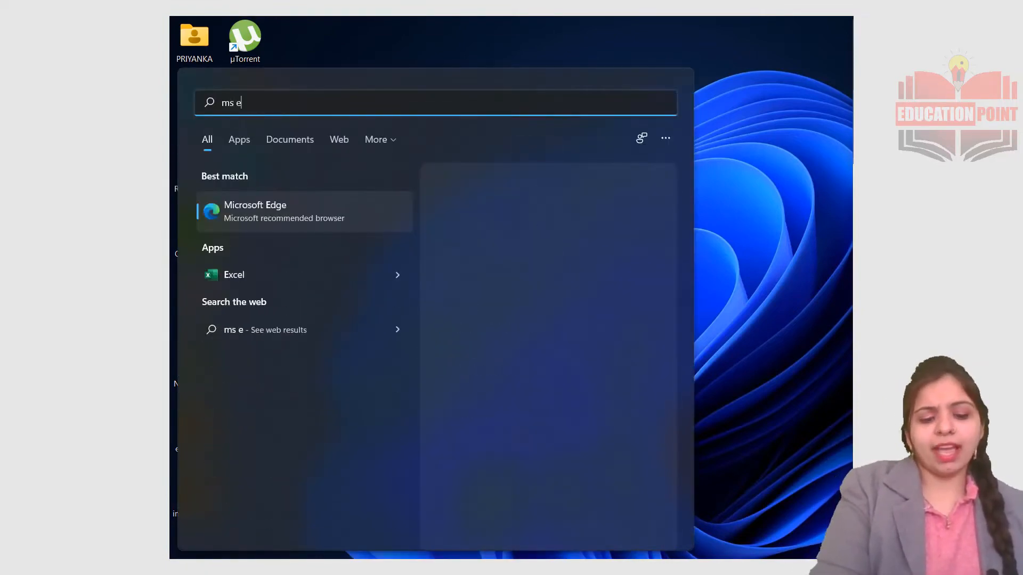
text(xcel)
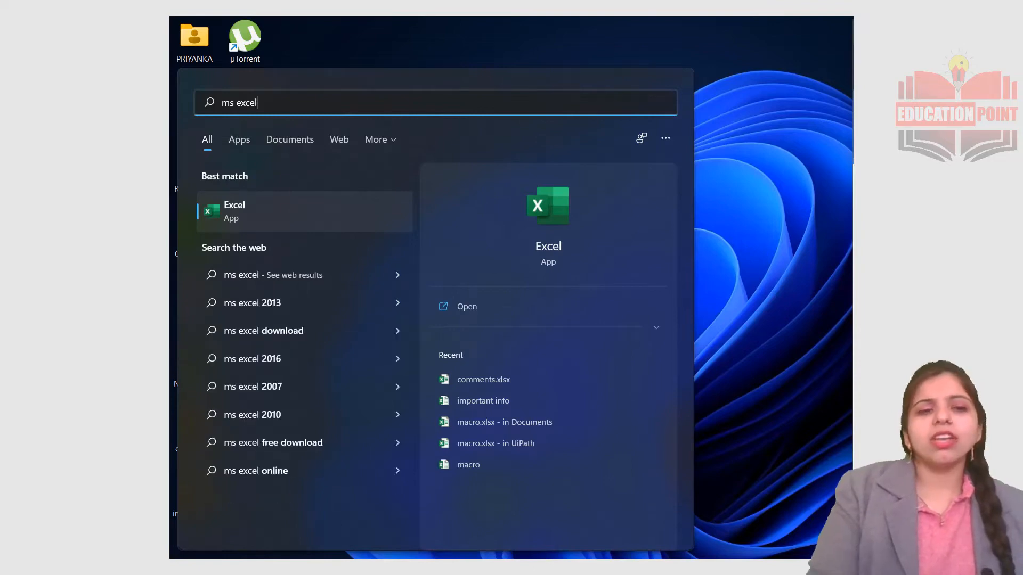
key(Return)
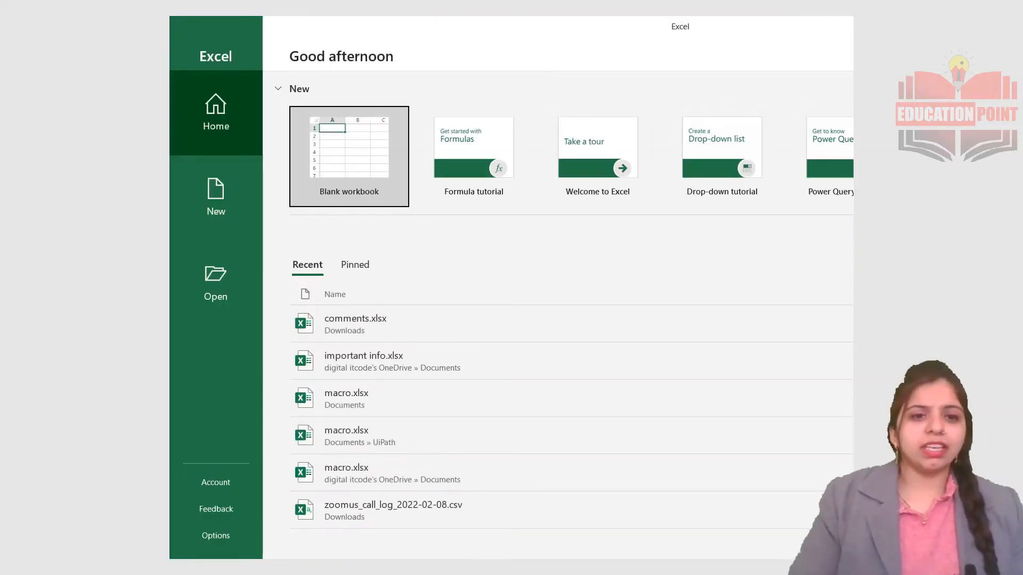
click(333, 160)
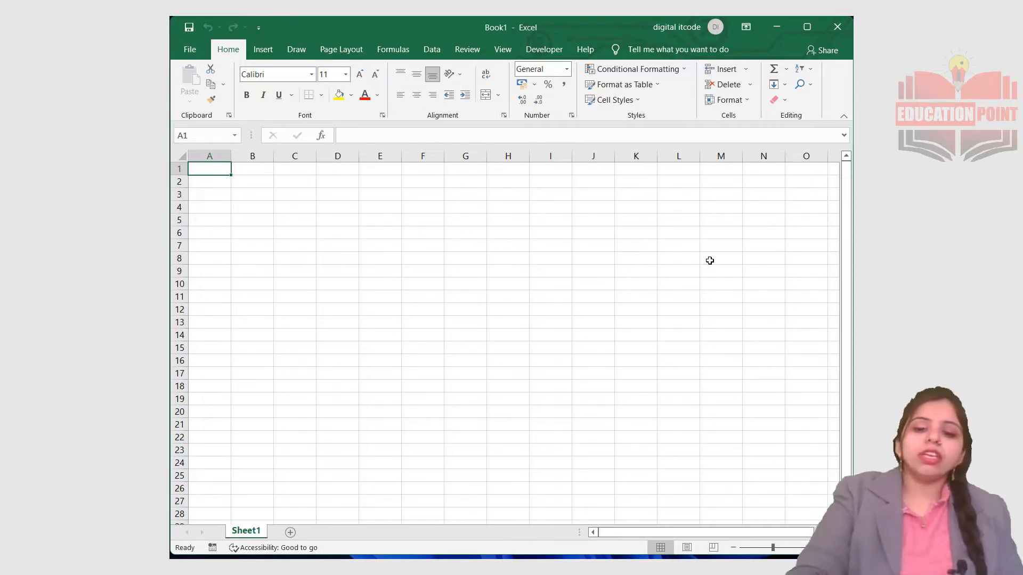
Step: Enter the starting values 0 in cell A1 and 1 in cell A2
text(0)
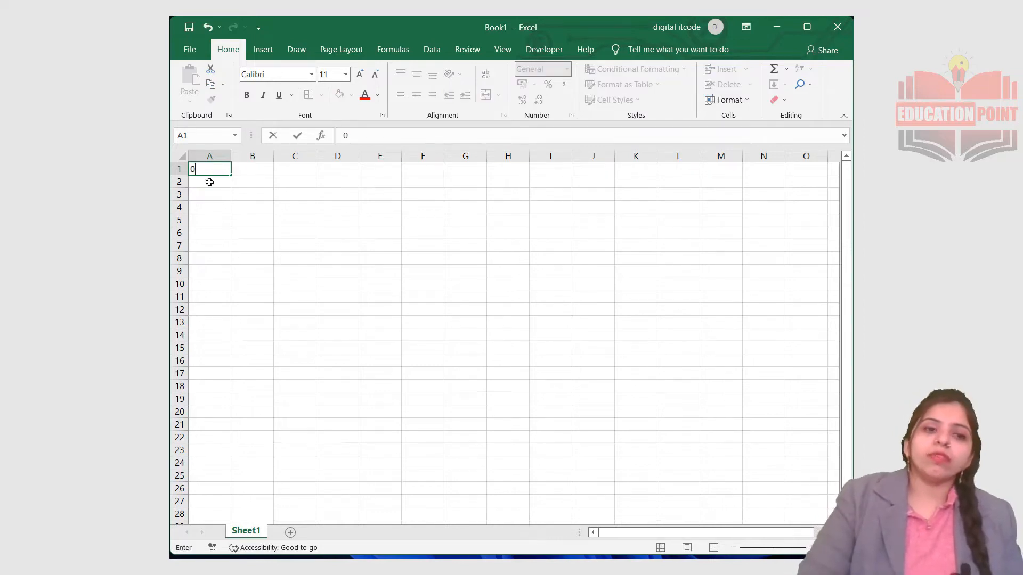
key(Return)
text(1)
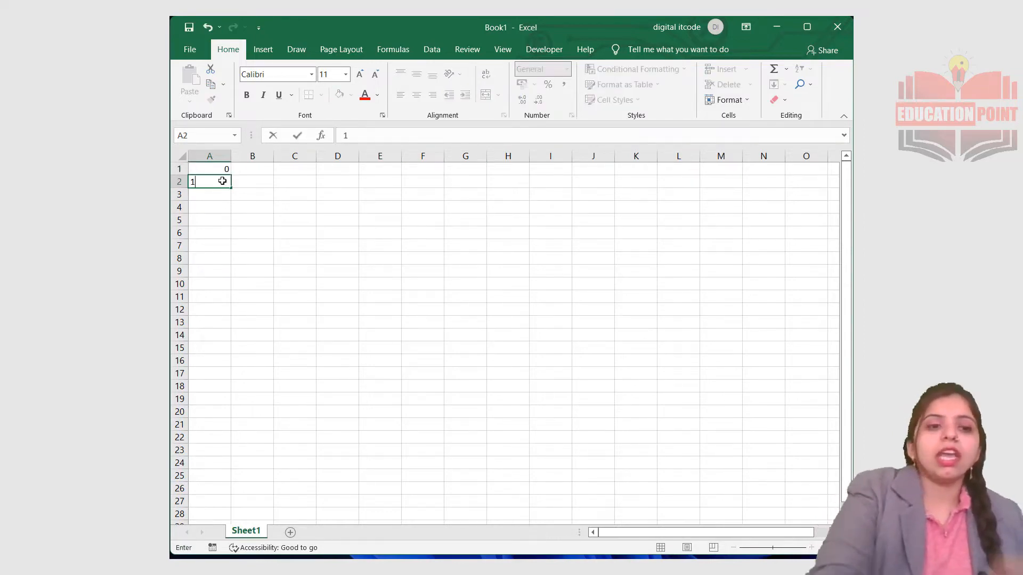
key(Return)
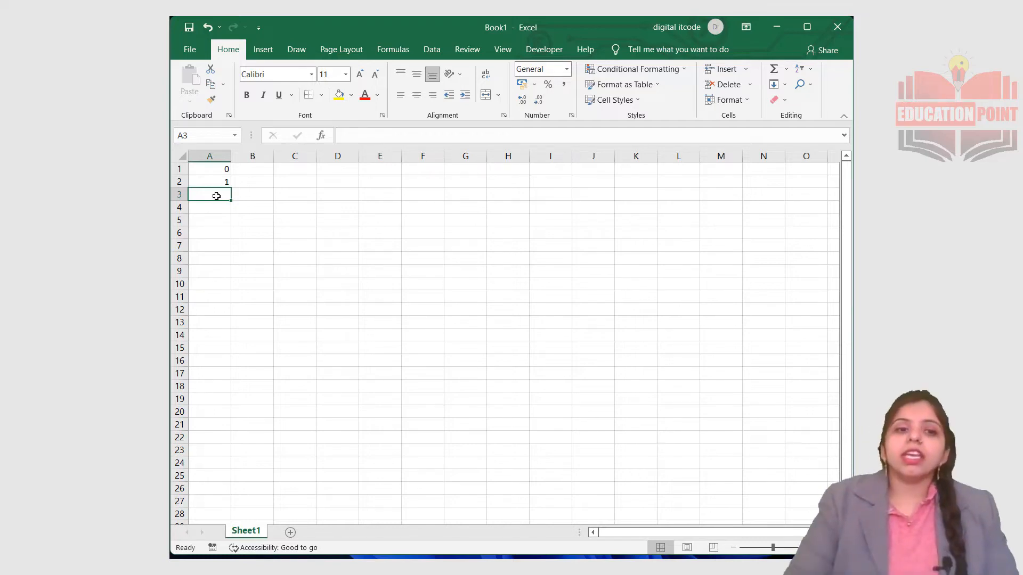
click(351, 142)
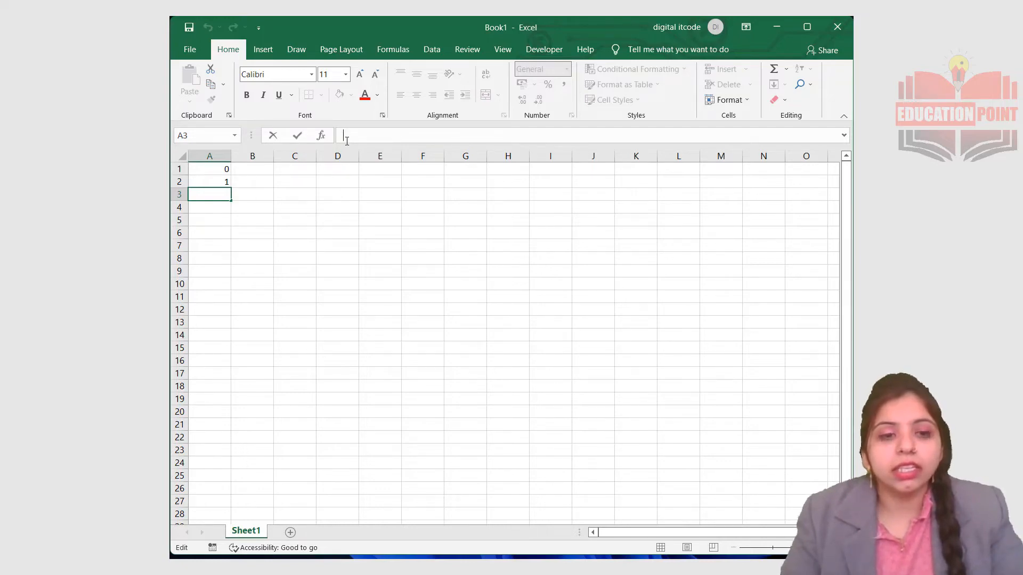
text(A1)
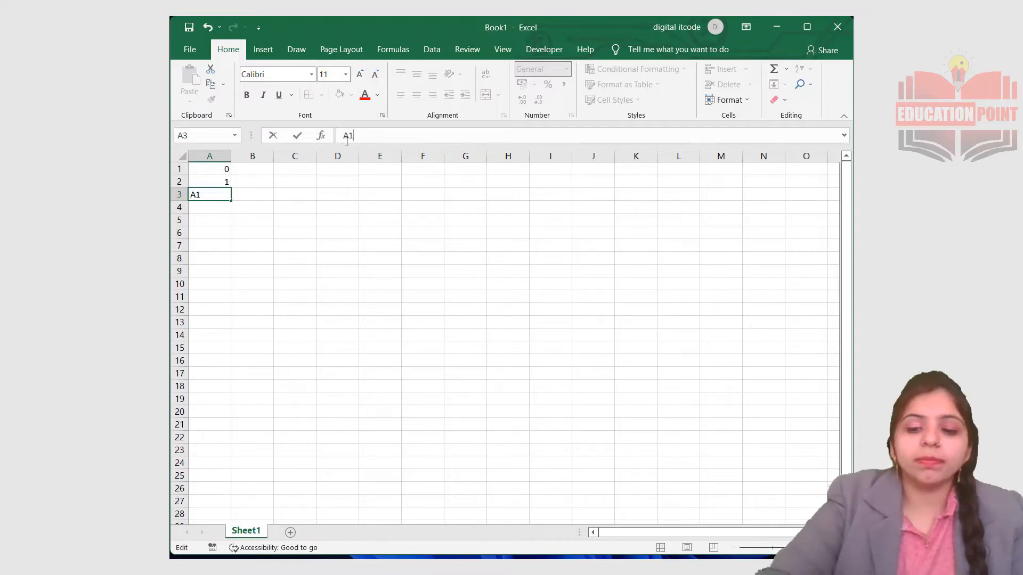
key(BackSpace)
key(BackSpace)
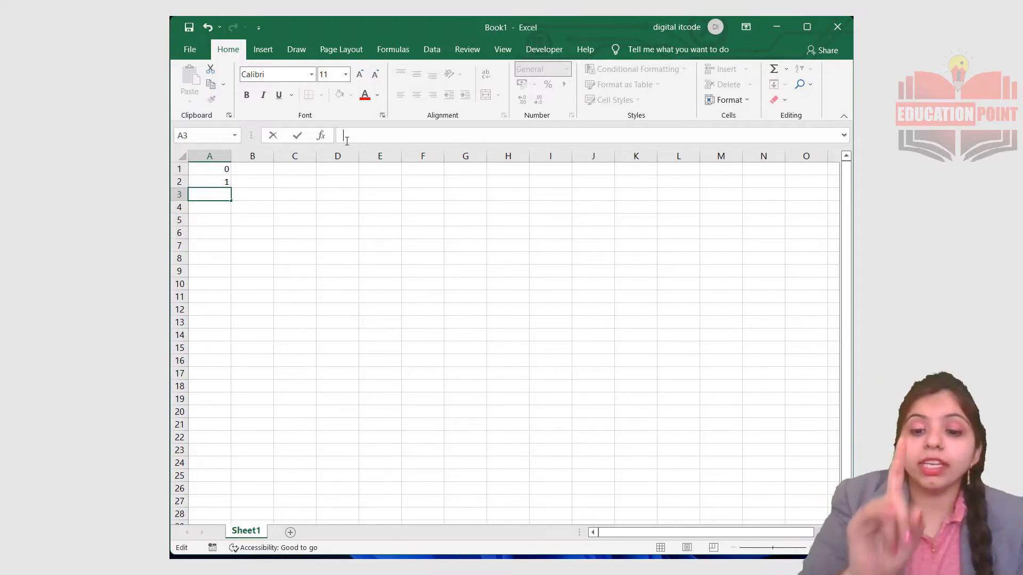
Step: Enter the formula =A1+A2 in cell A3 and fill it down column A through A28
text(=)
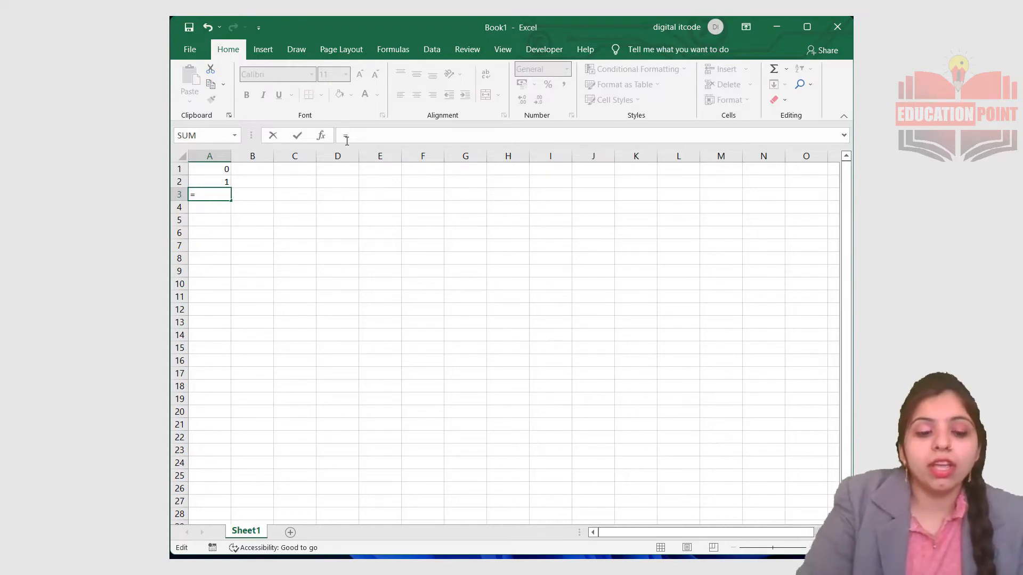
text(A)
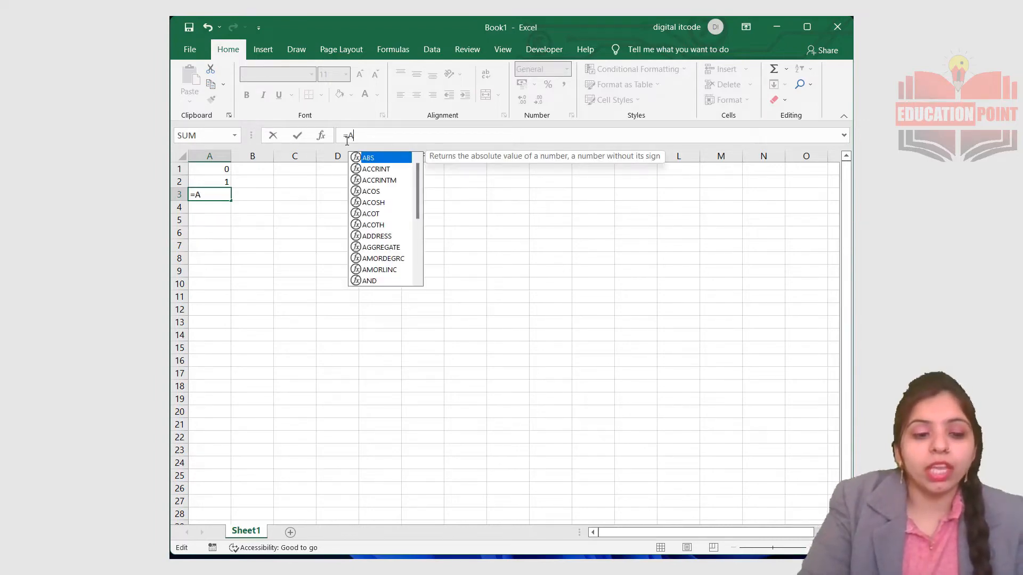
text(1)
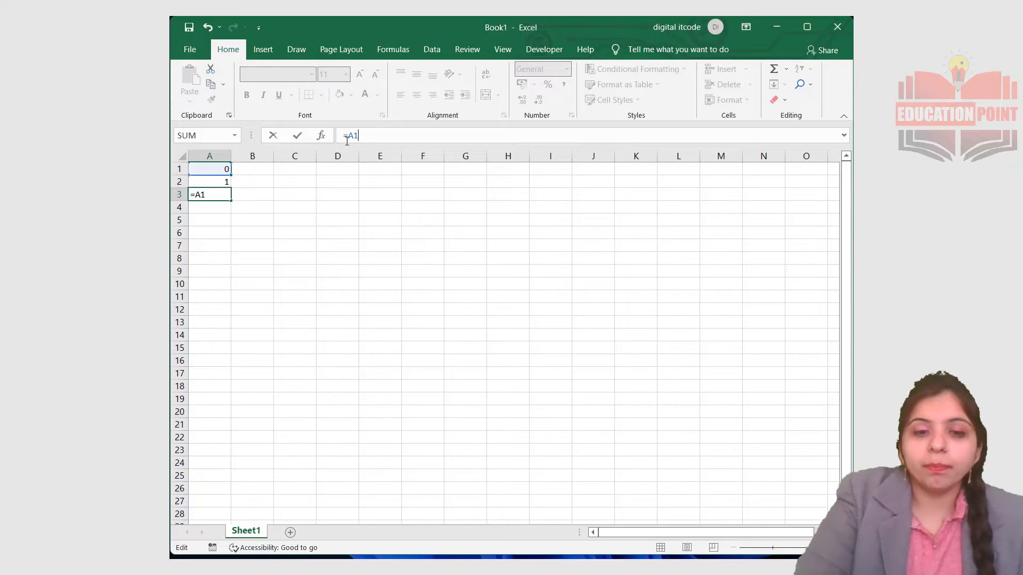
text(+A2)
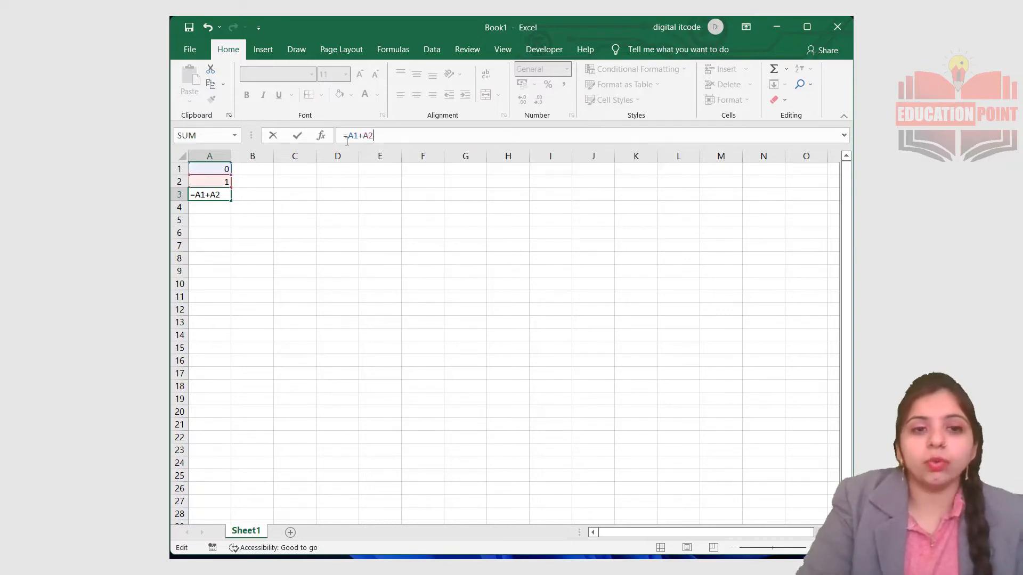
key(Return)
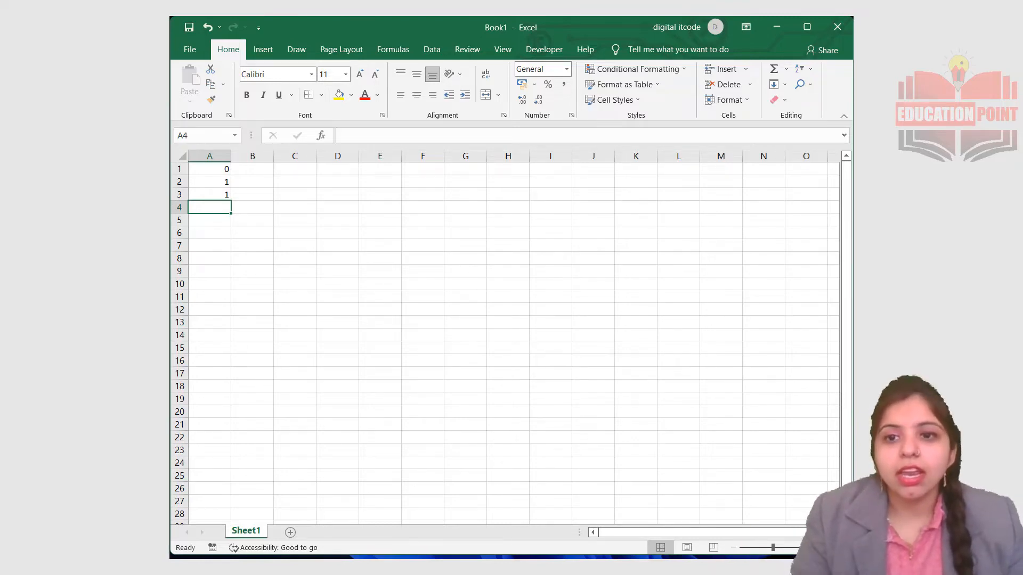
click(215, 191)
drag(232, 201, 215, 513)
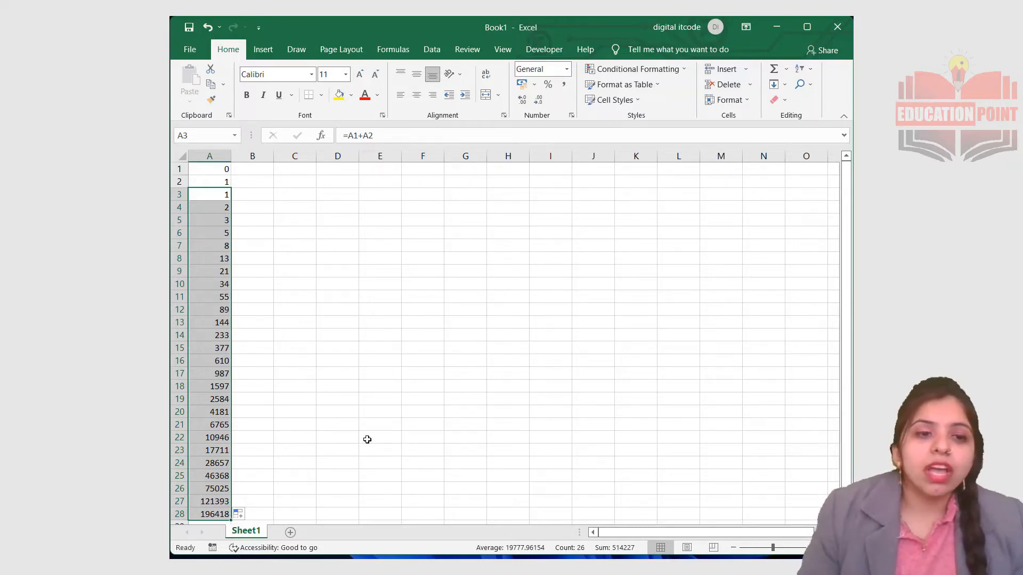
Step: Examine the cells from A2 to A8 to compare how the filled formulas reference the two preceding cells
click(214, 186)
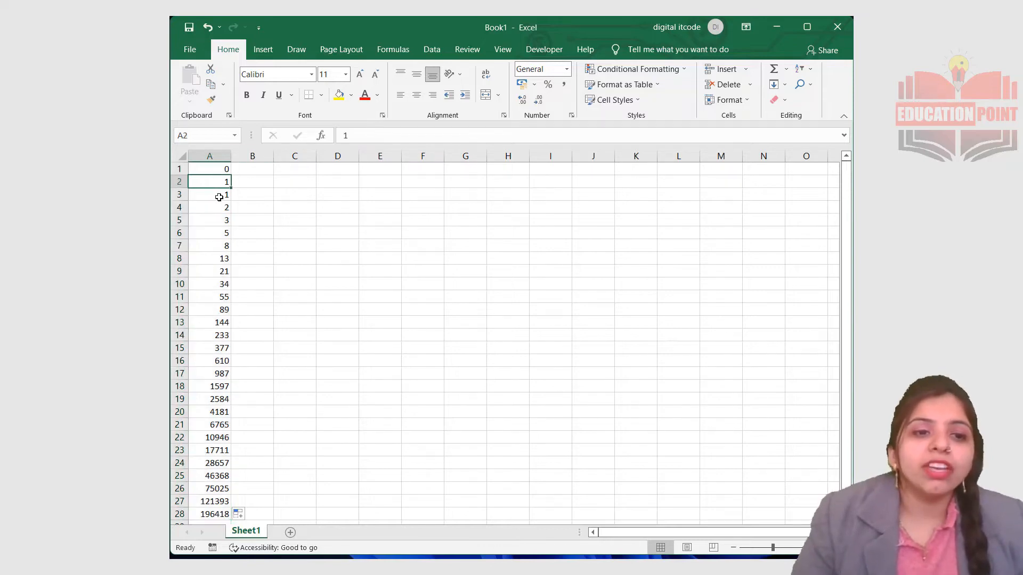
click(219, 196)
click(214, 209)
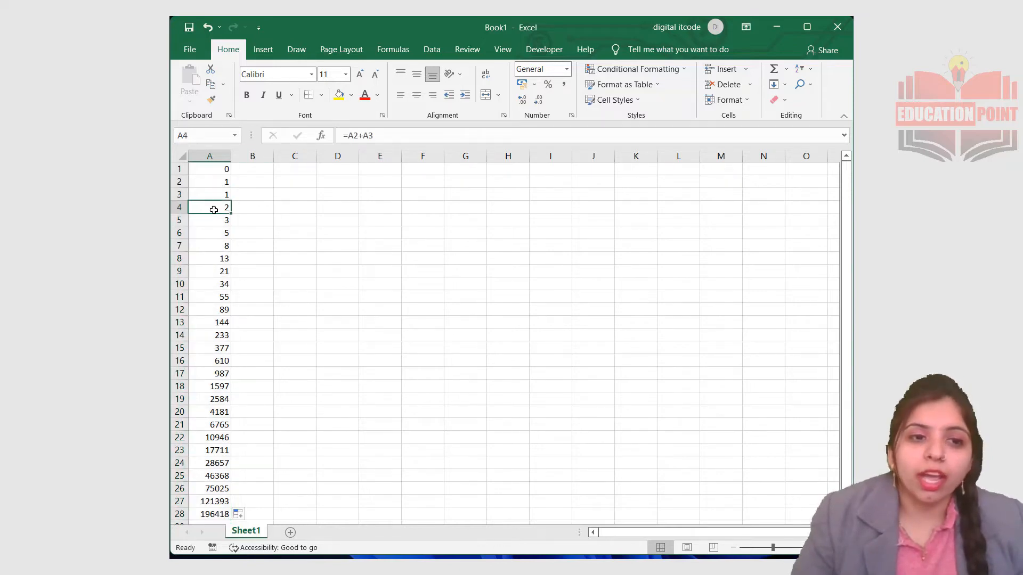
click(215, 196)
click(213, 207)
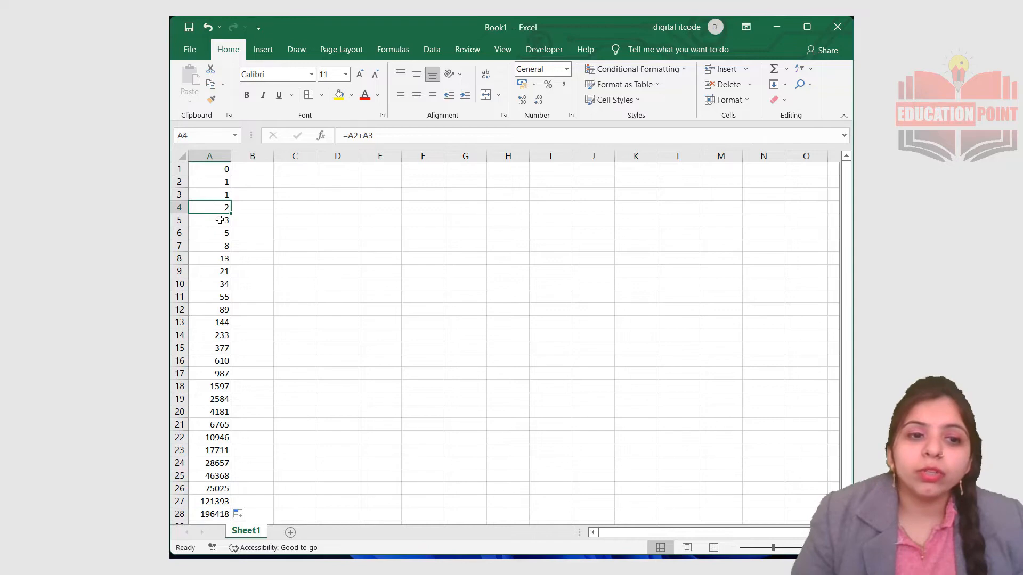
click(220, 220)
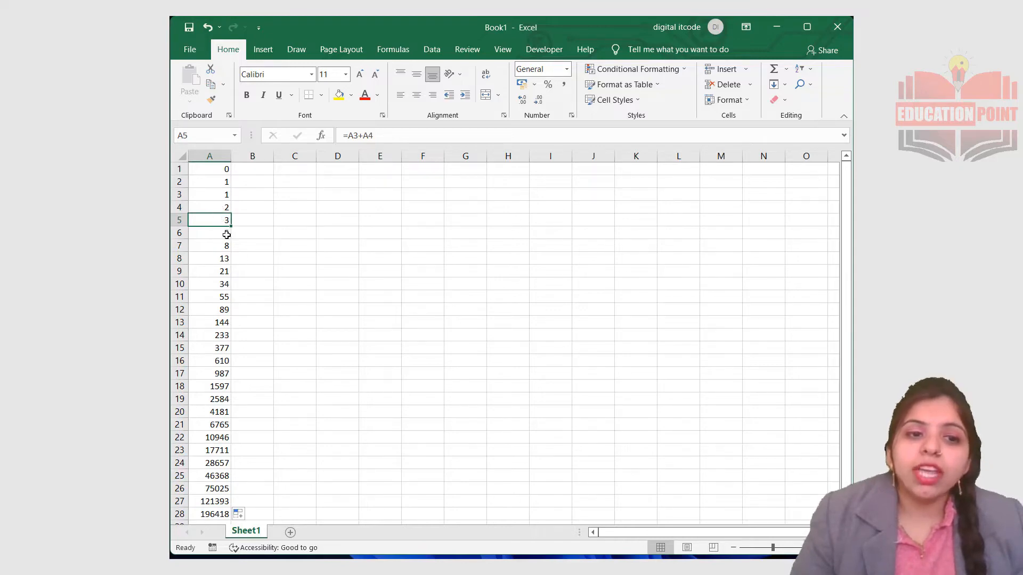
click(220, 237)
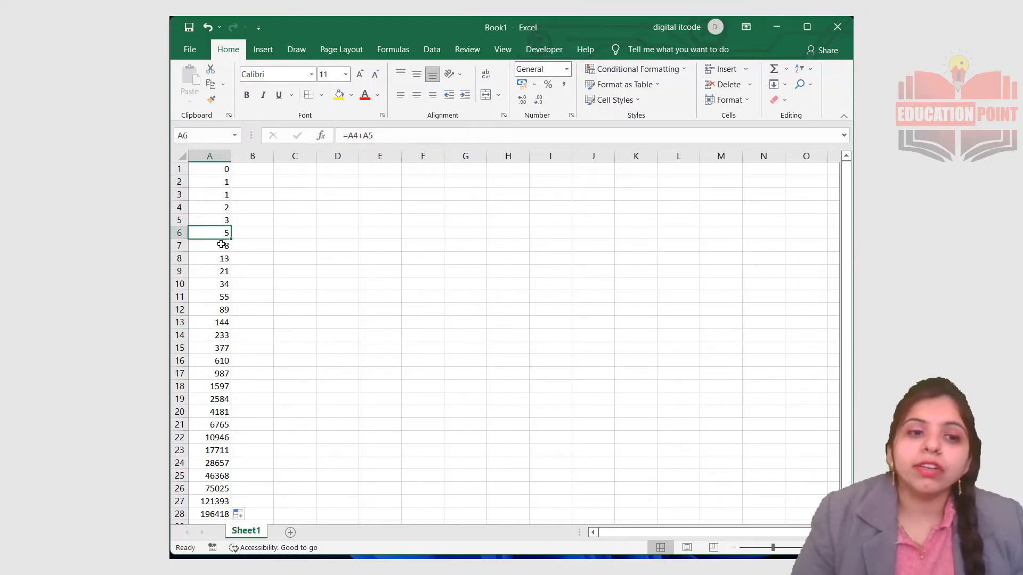
click(219, 222)
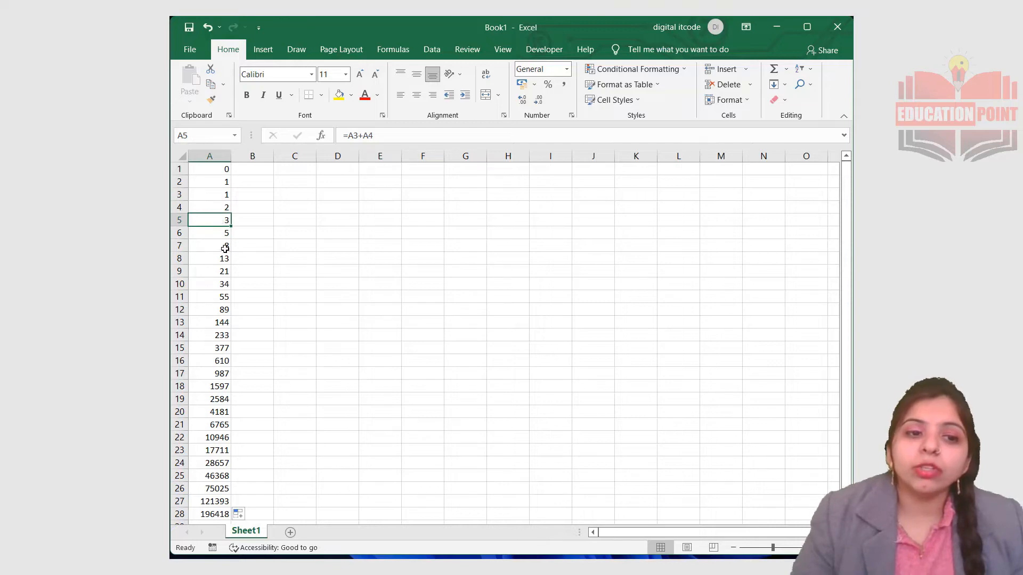
click(224, 249)
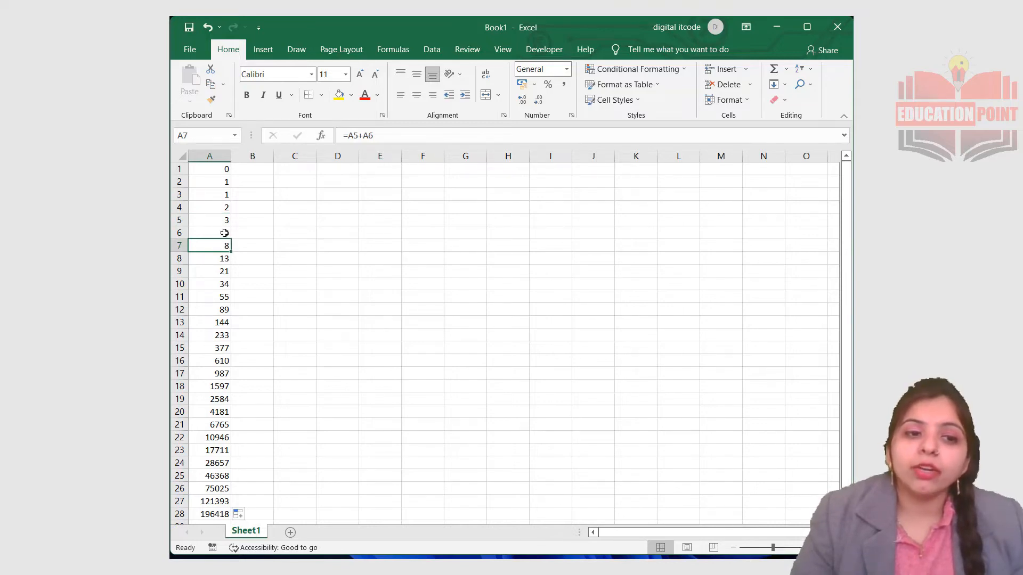
click(223, 259)
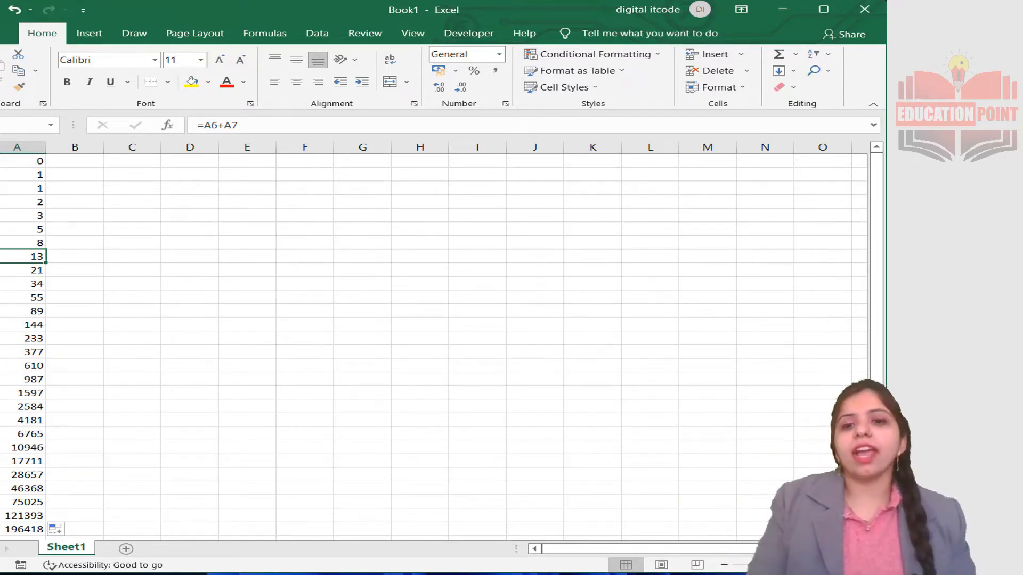
Step: Enter sun in C3 and mon in D3, and autofill the weekday series across row 3 from D3 to J3
key(alt+Tab)
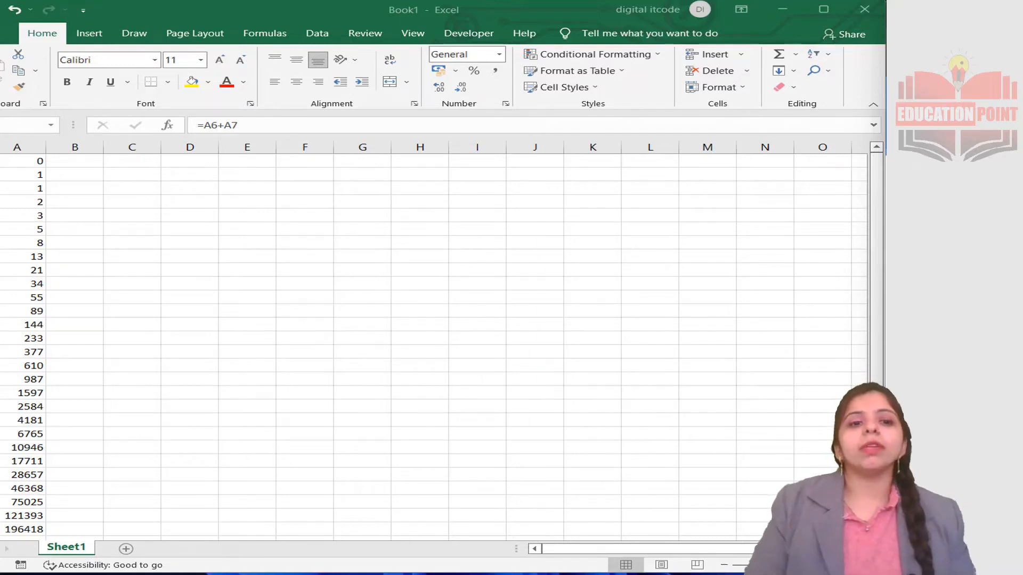
click(125, 183)
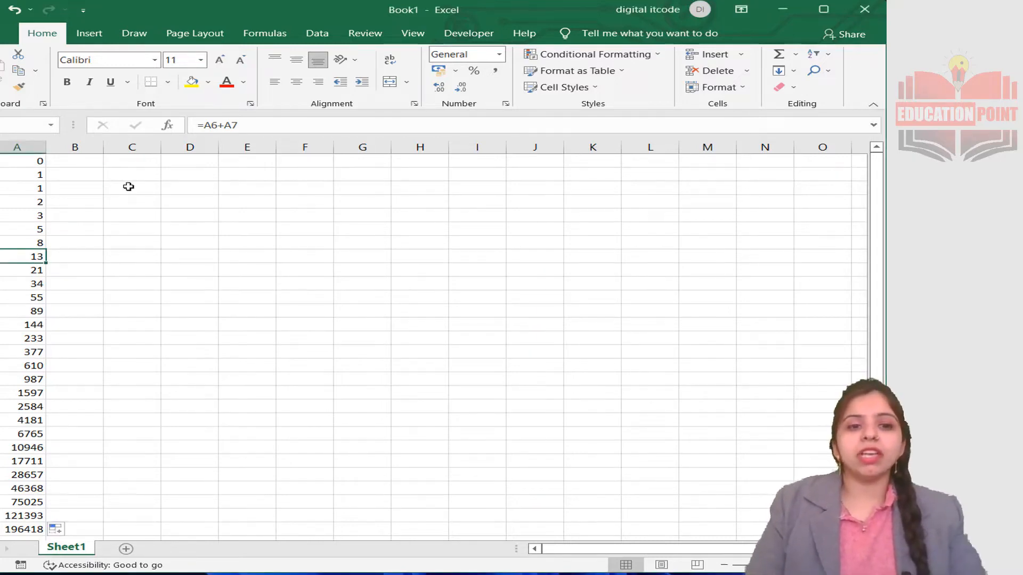
click(129, 187)
text(sun)
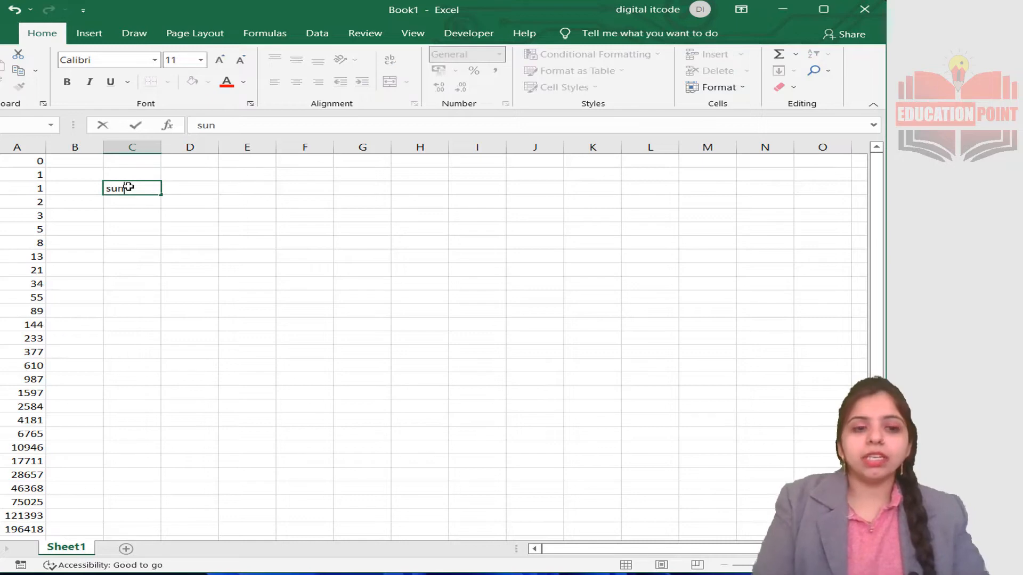
key(Tab)
text(mon)
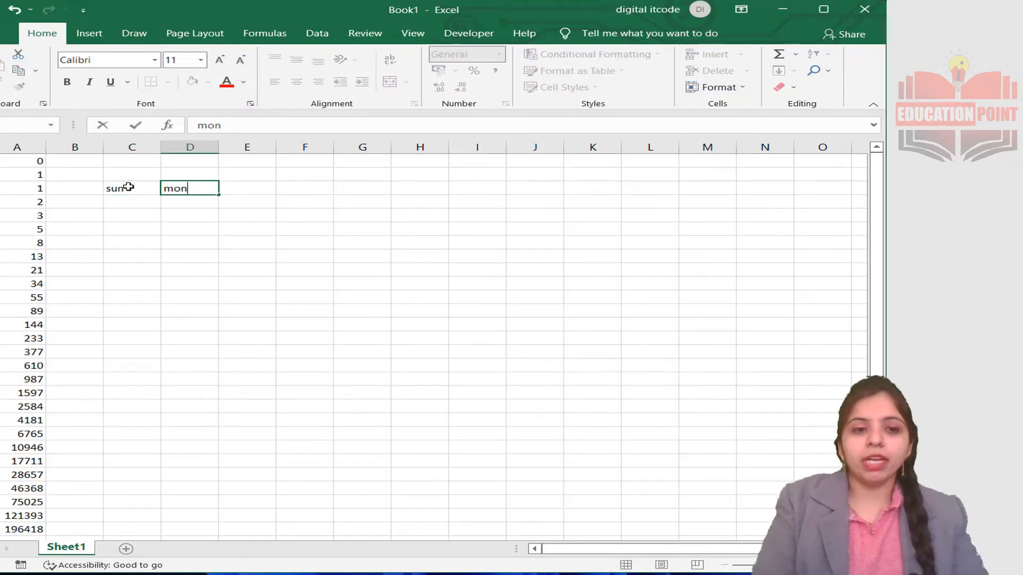
key(Return)
click(204, 191)
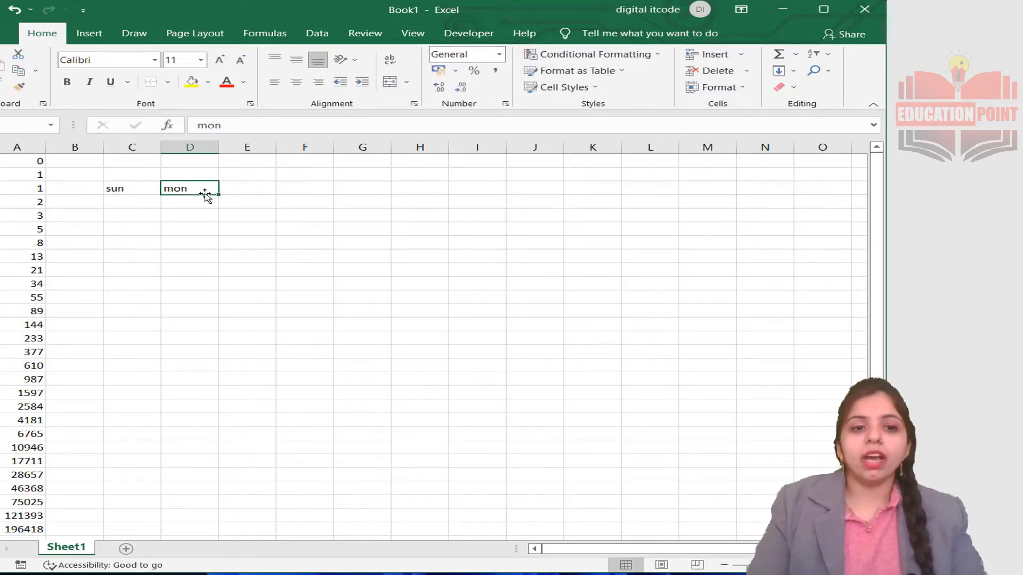
drag(219, 197, 545, 197)
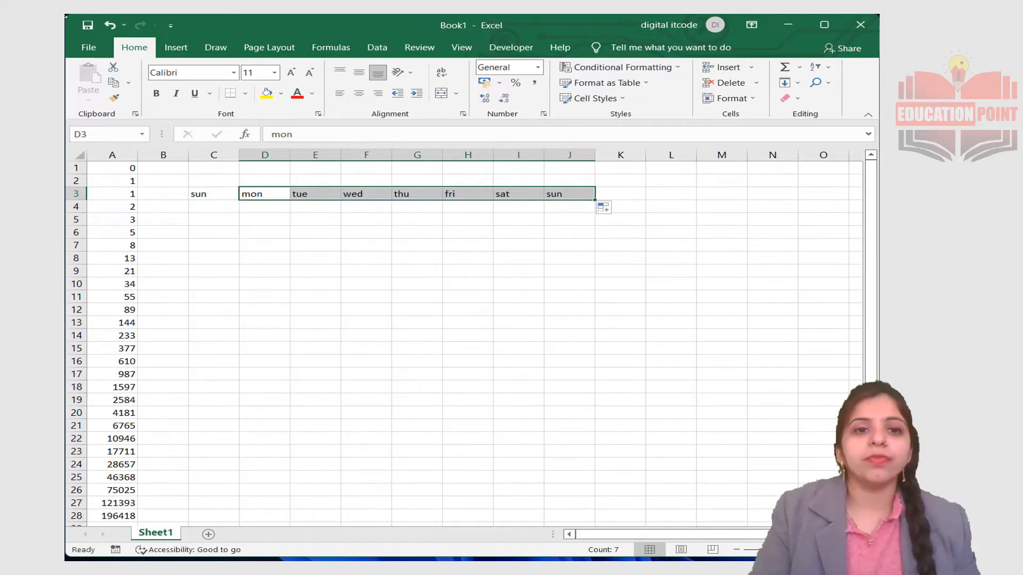
Step: Open the custom lists editor from the General section of the Advanced Excel options
click(85, 49)
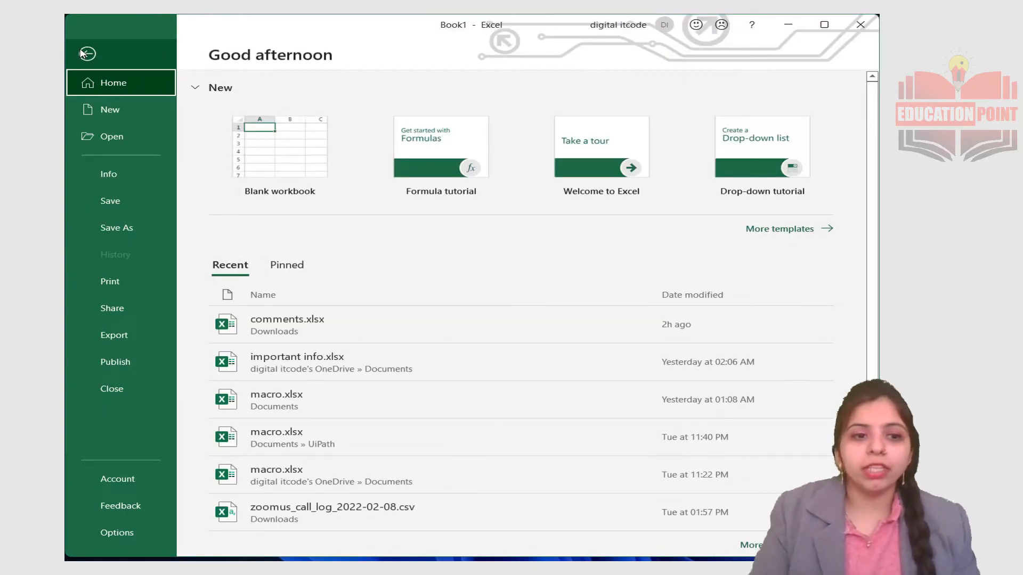
click(131, 535)
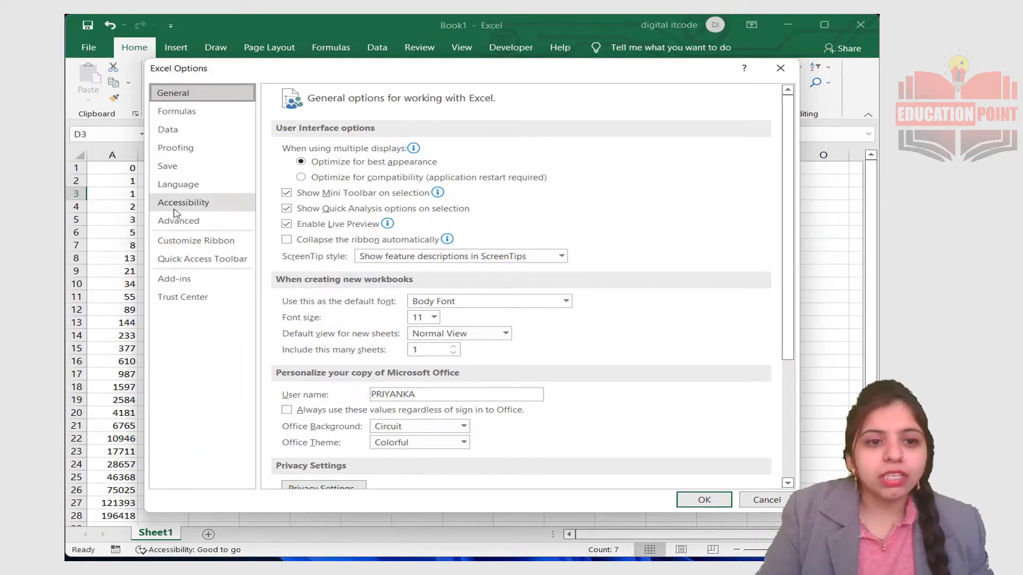
click(204, 243)
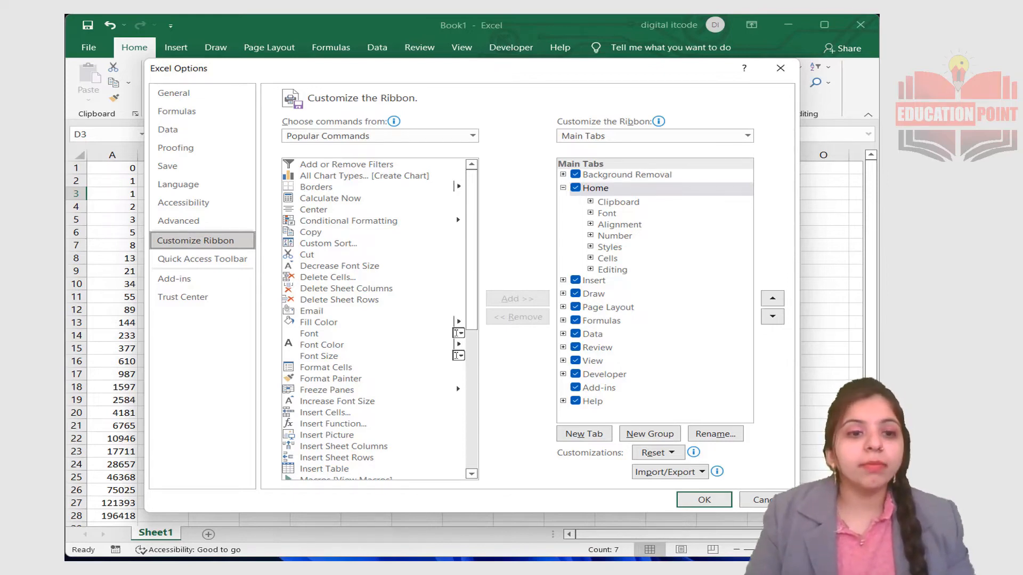
click(179, 222)
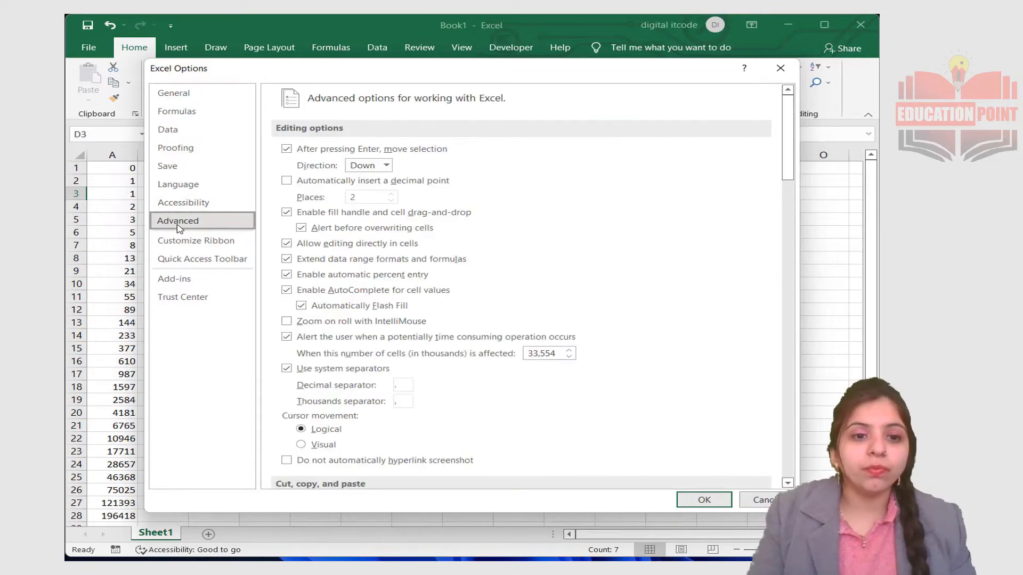
scroll(179, 226, down, 20)
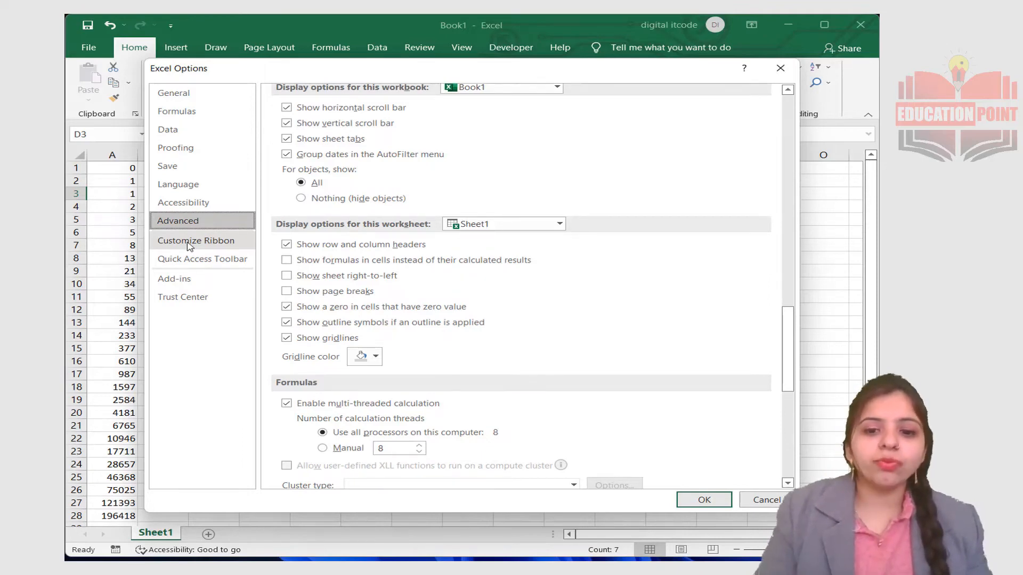
scroll(485, 356, down, 2)
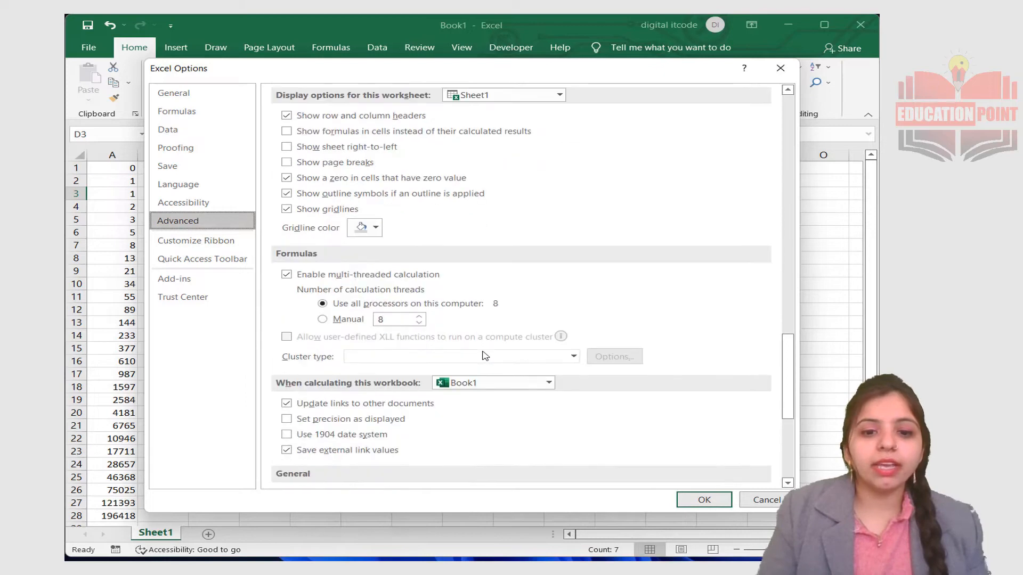
scroll(467, 331, down, 4)
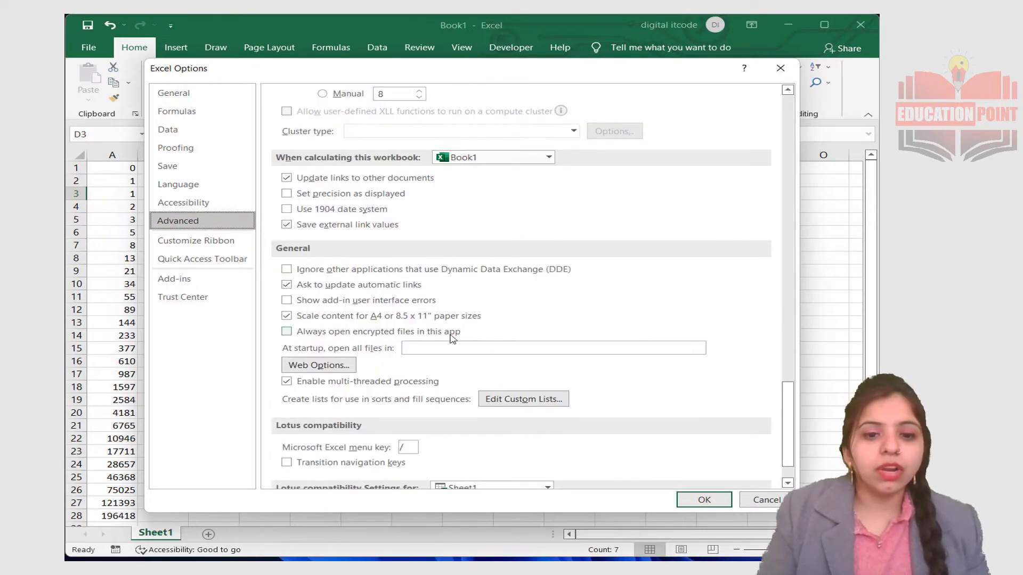
click(503, 403)
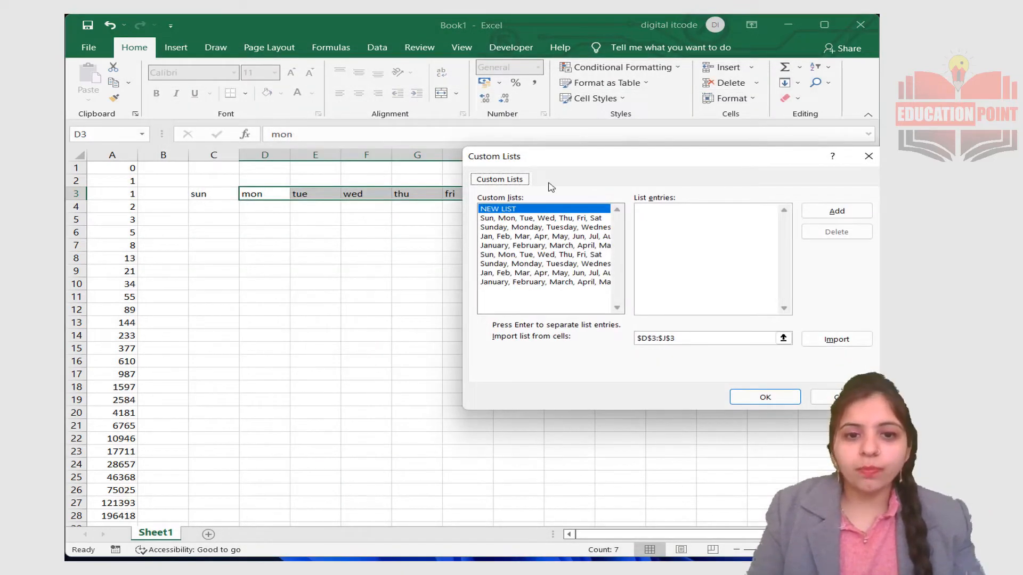
Step: Create a new custom list with the entries Delhi, chandigarh, bengalore, japan and newzeland
click(533, 218)
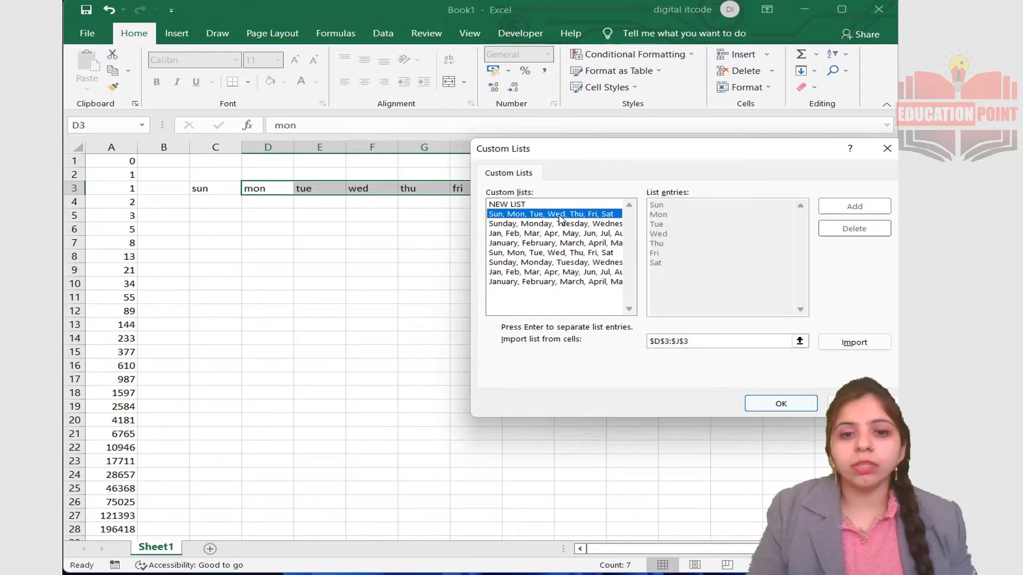
click(506, 205)
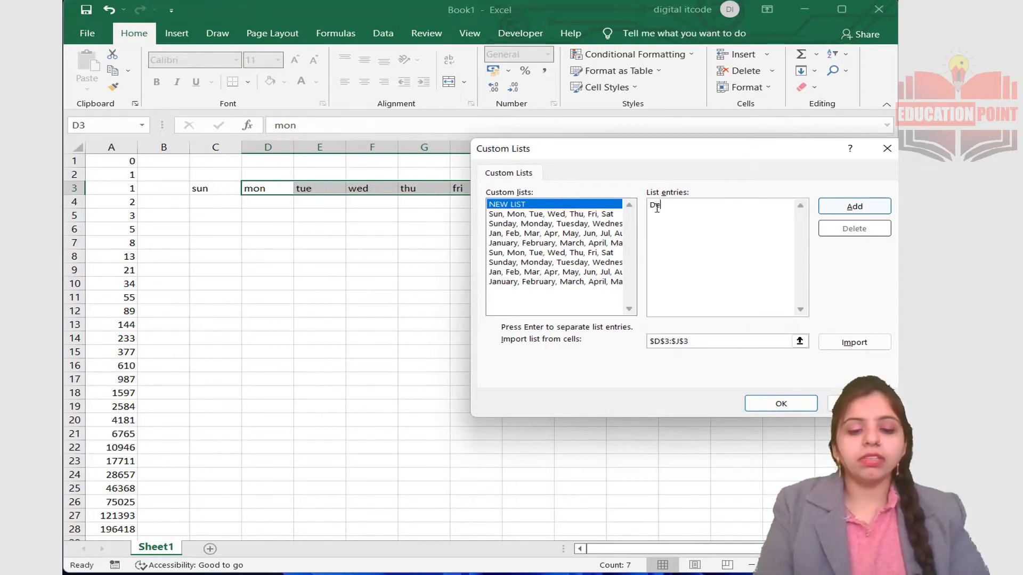
text(Delhi)
key(Return)
text(chandigarh)
key(Return)
text(bengalore)
key(Return)
text(japan)
key(Return)
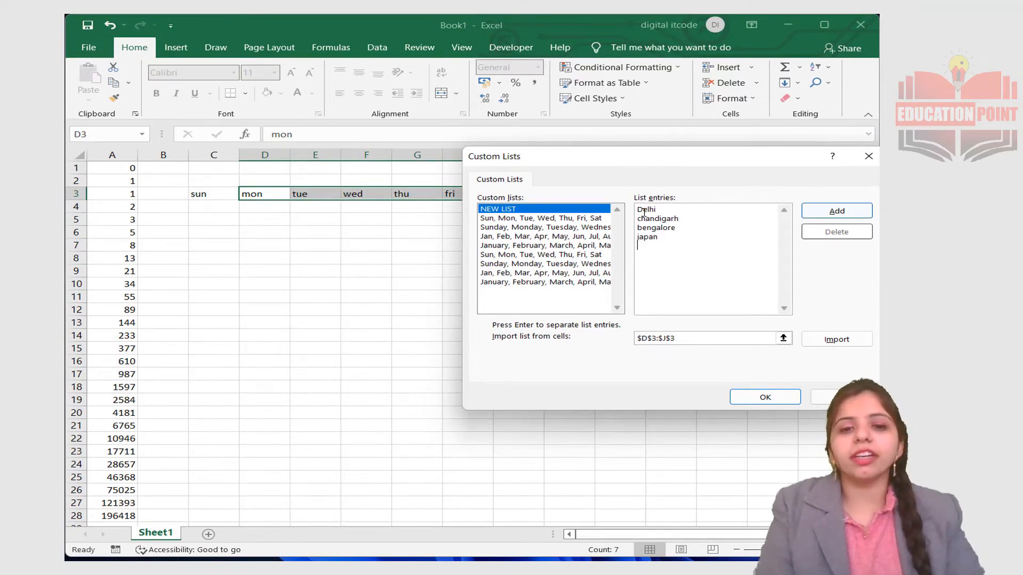
text(newzw)
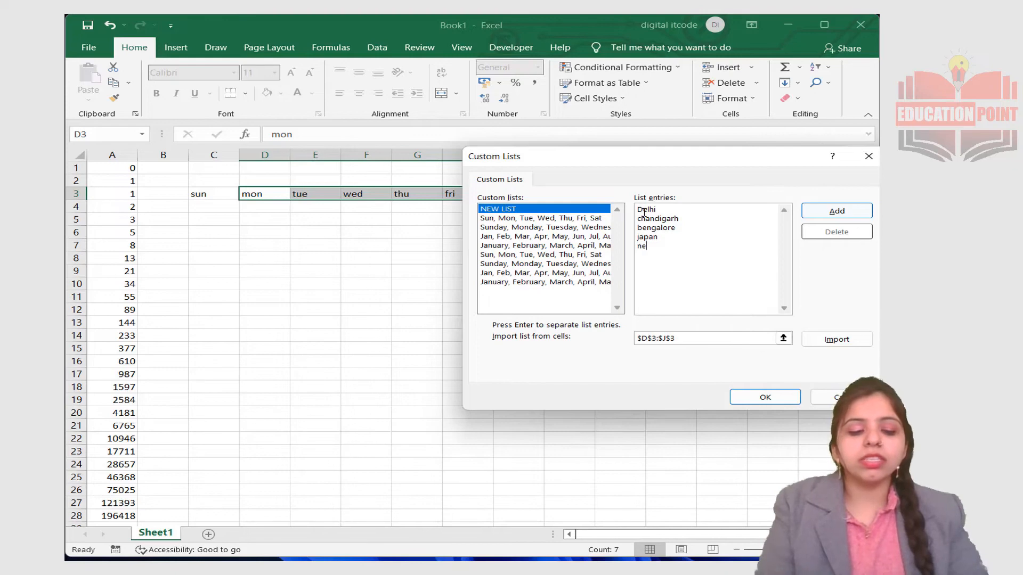
text(land)
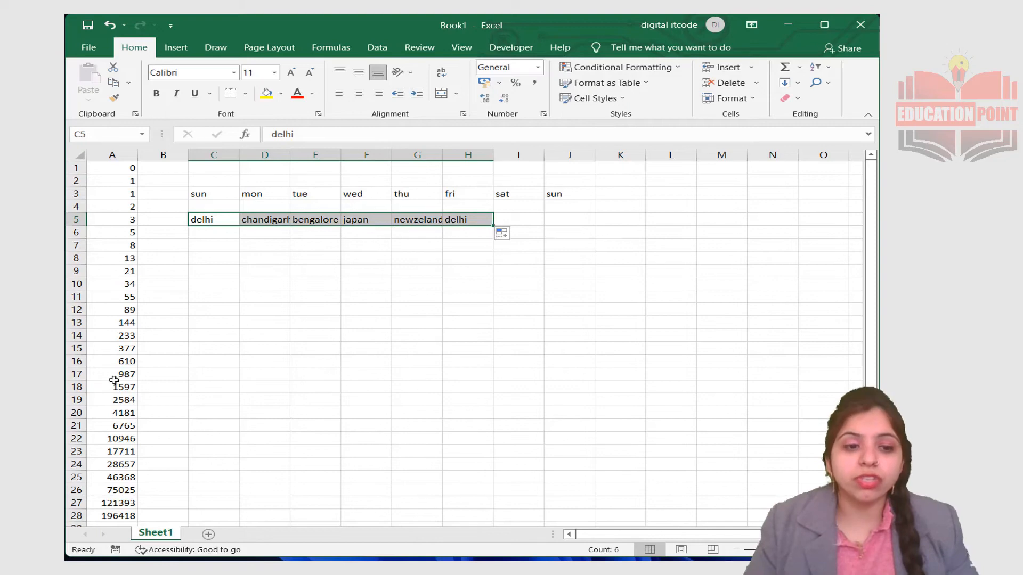
Step: Insert a comment reading "this is the state" on the delhi cell C5
click(216, 194)
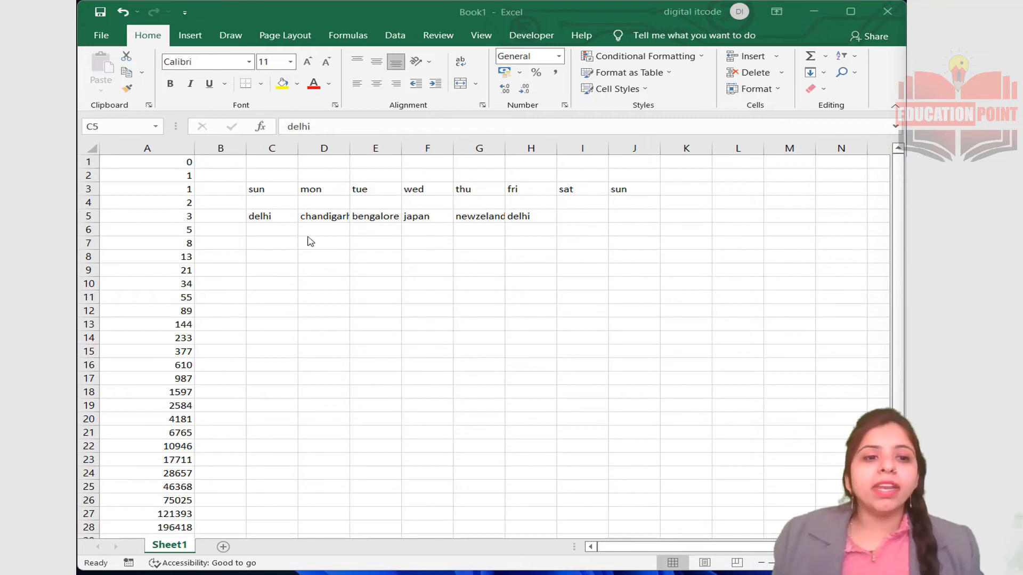
click(261, 218)
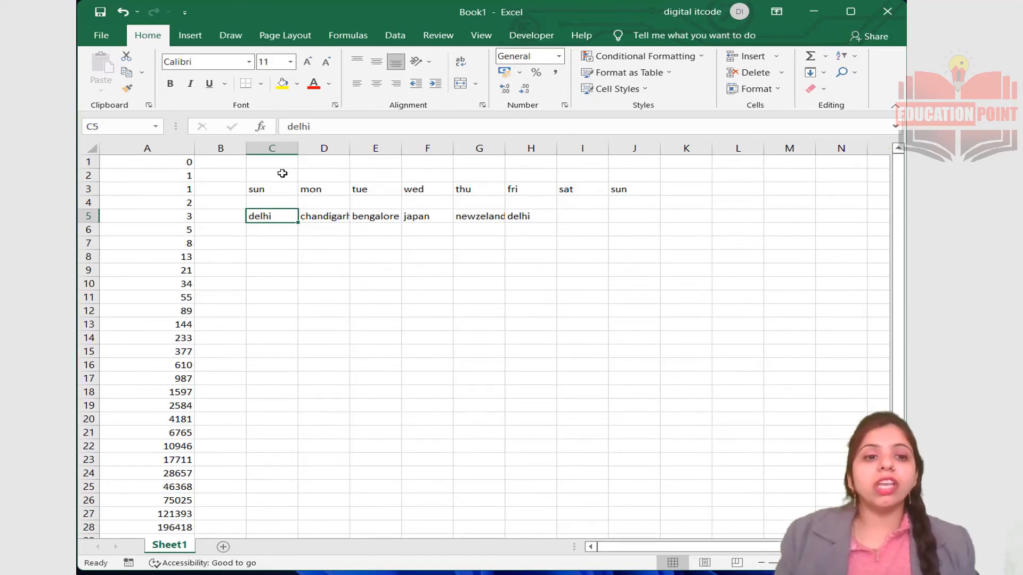
click(280, 205)
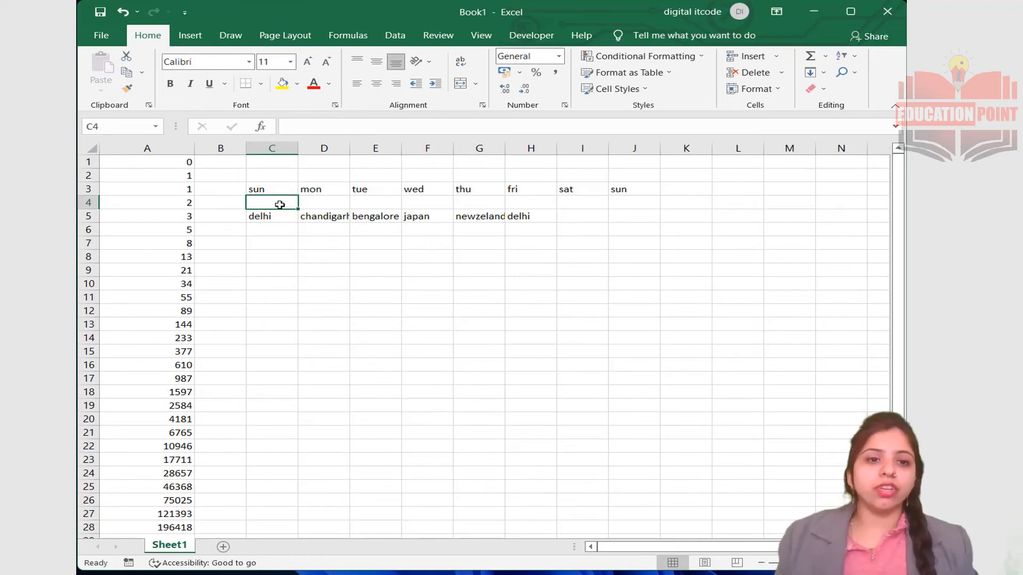
click(268, 216)
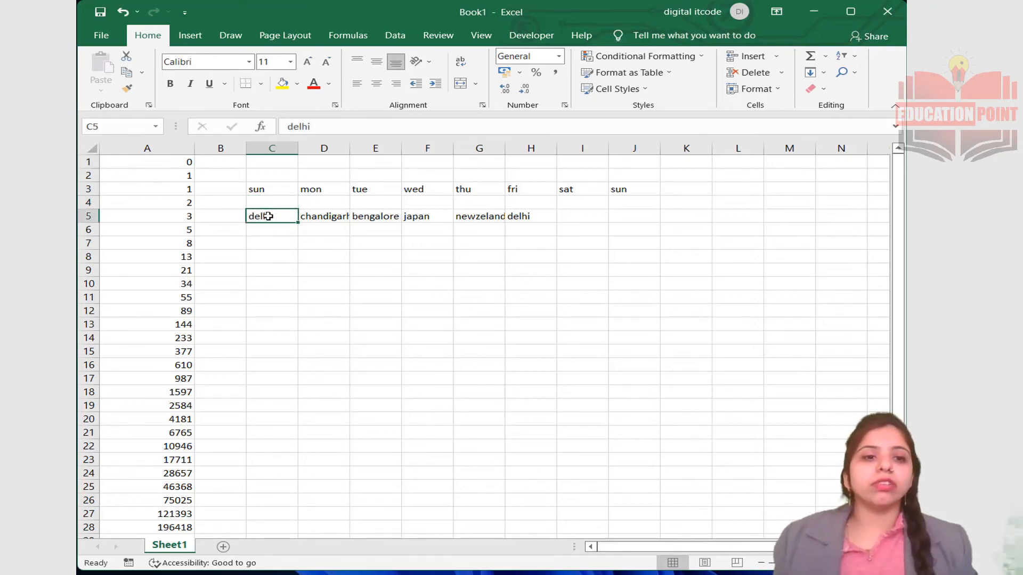
right_click(268, 217)
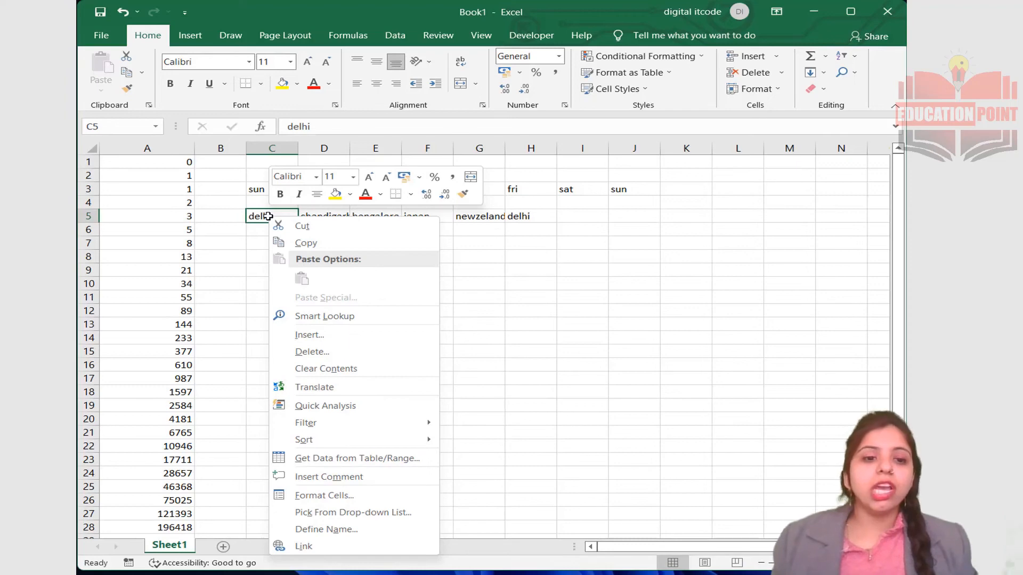
click(339, 478)
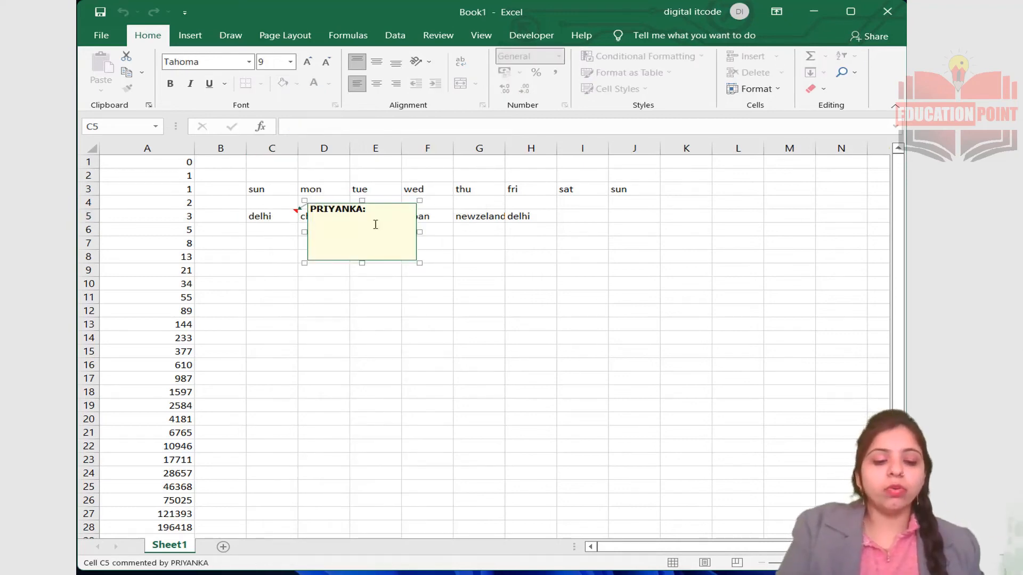
text(this )
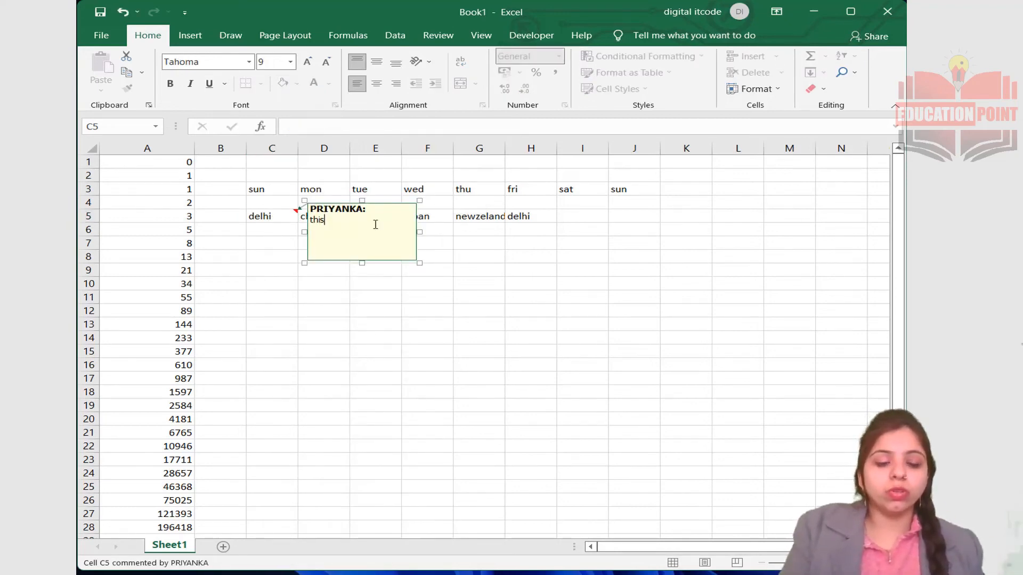
text(is the state)
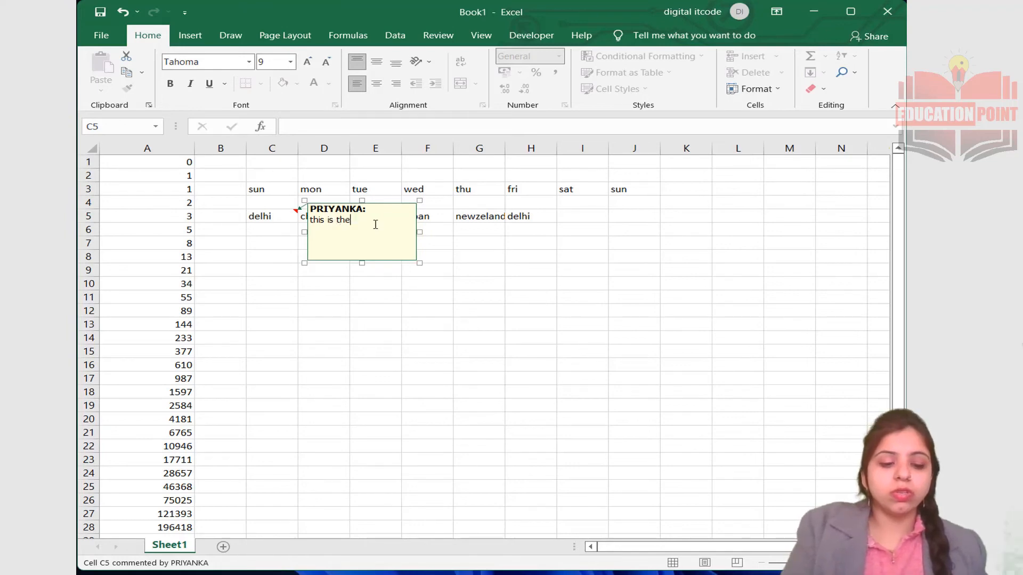
click(433, 297)
Step: Insert a comment reading "this one is the country" on the japan cell F5
click(425, 218)
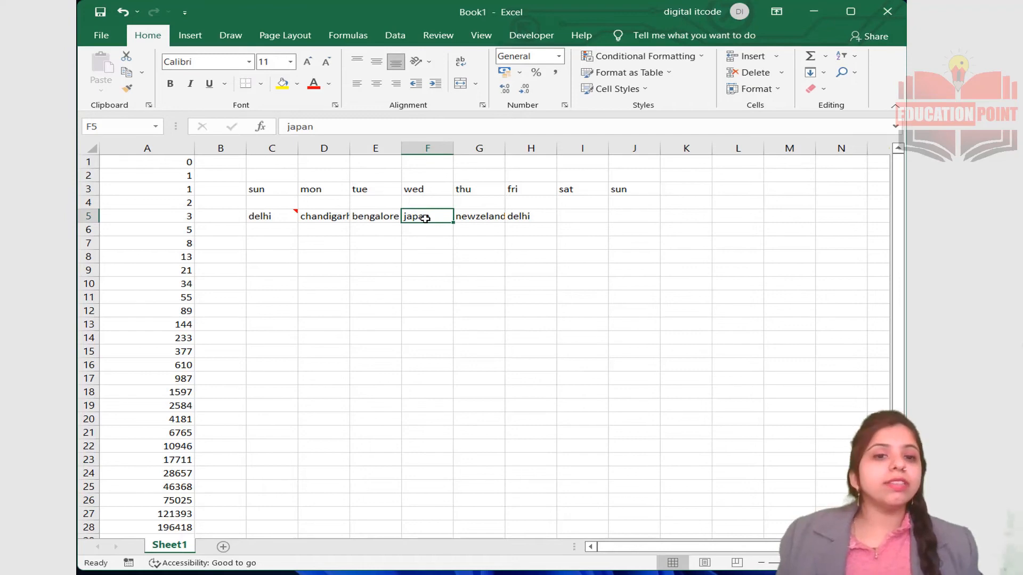
right_click(425, 219)
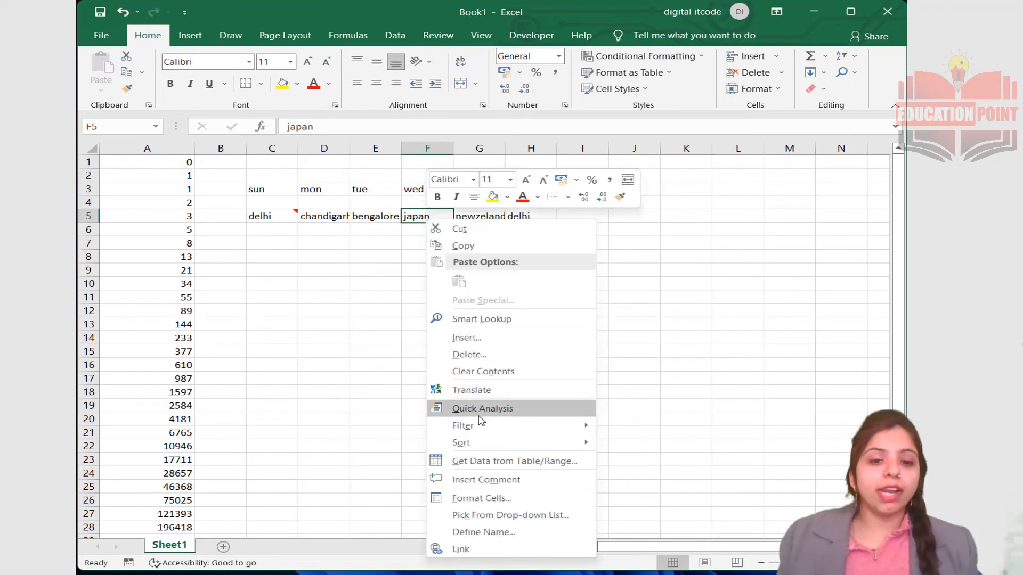
click(484, 481)
text(t)
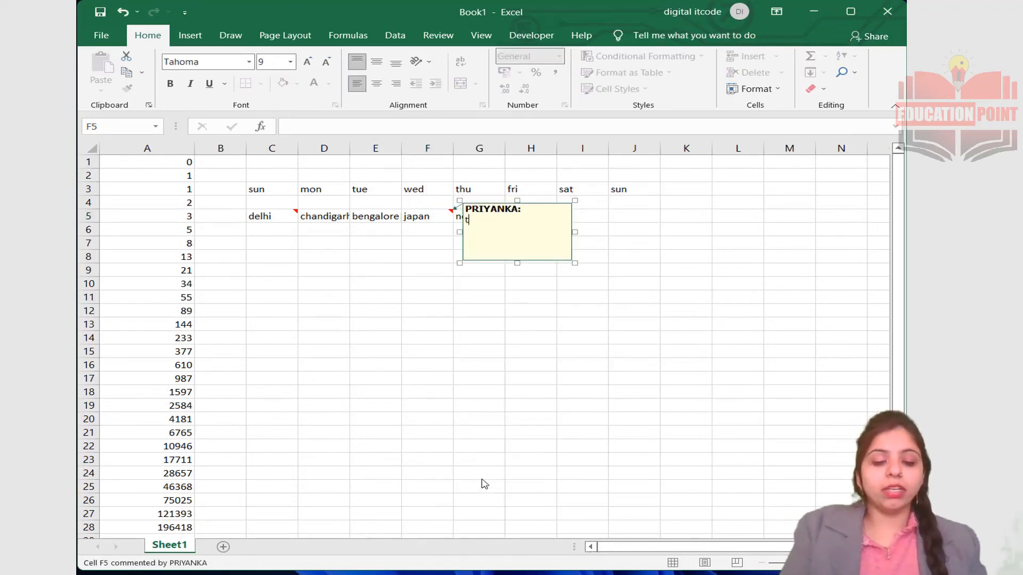
text(his one is the)
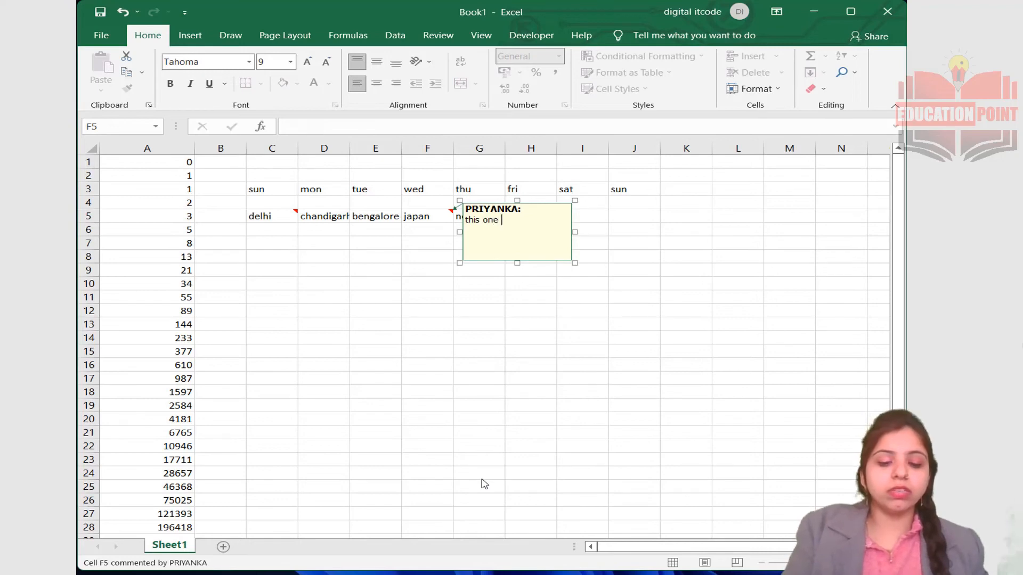
text(ountry)
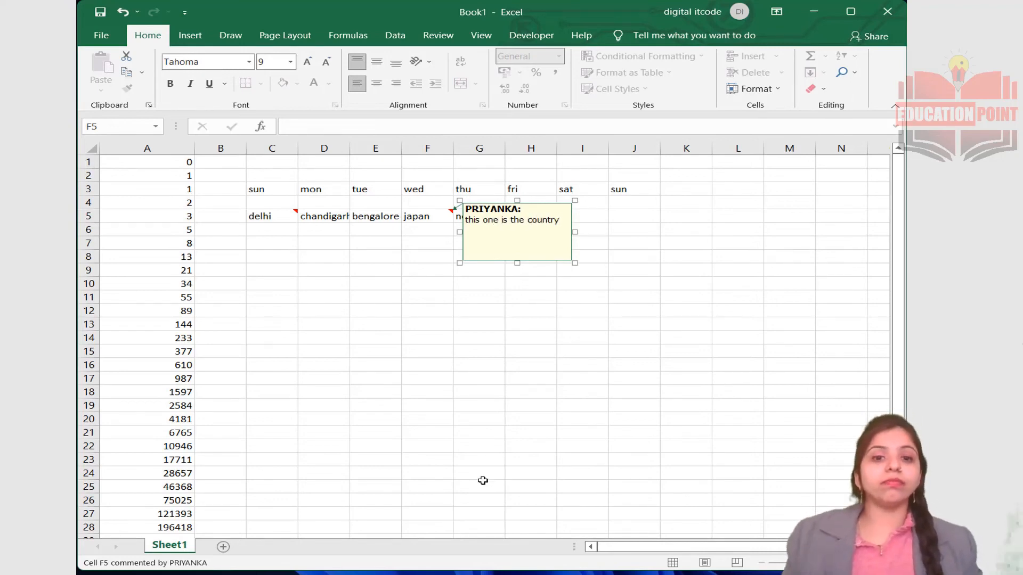
click(523, 429)
mouse_move(416, 212)
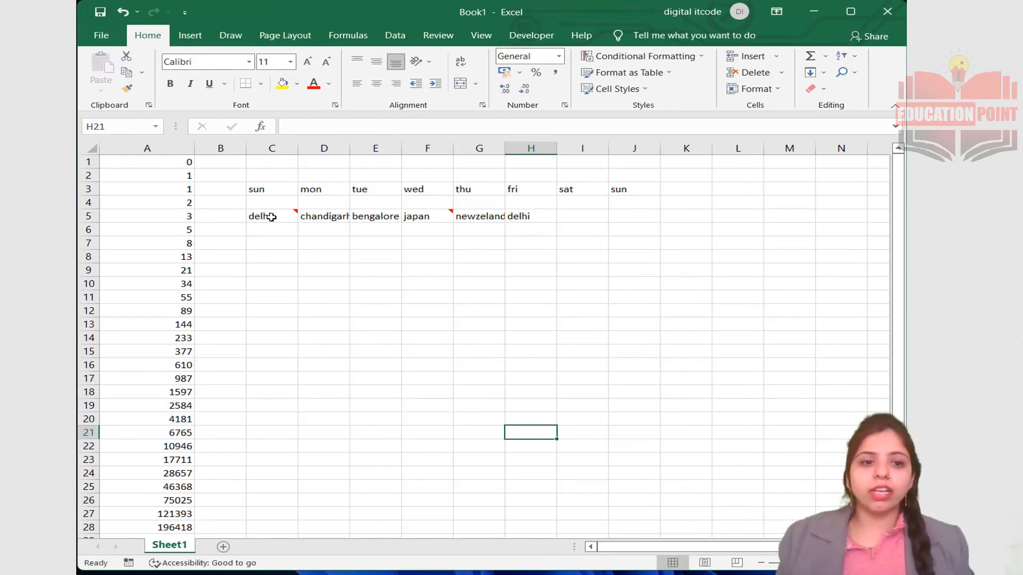
mouse_move(271, 218)
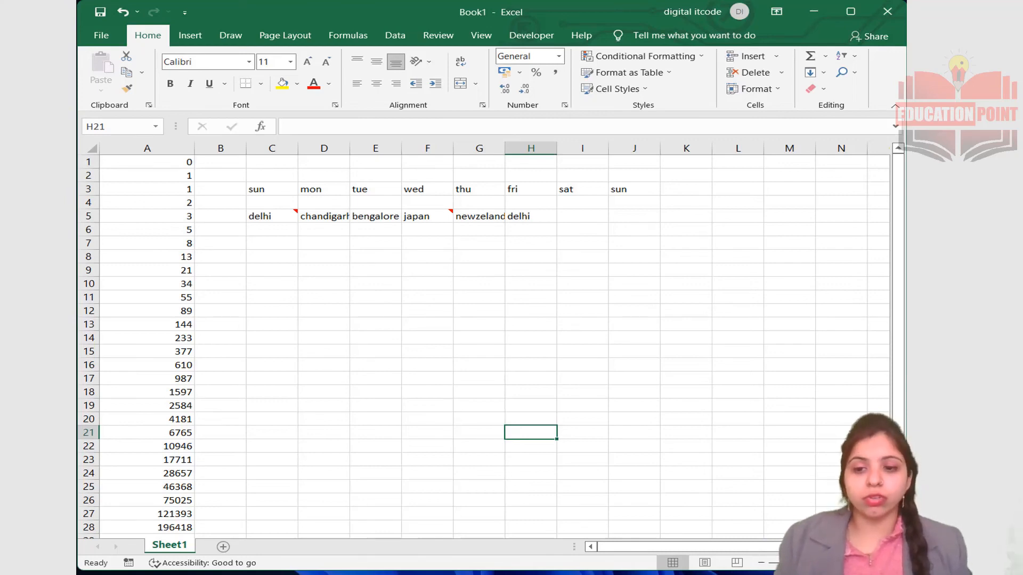
Step: Hide column E
click(379, 149)
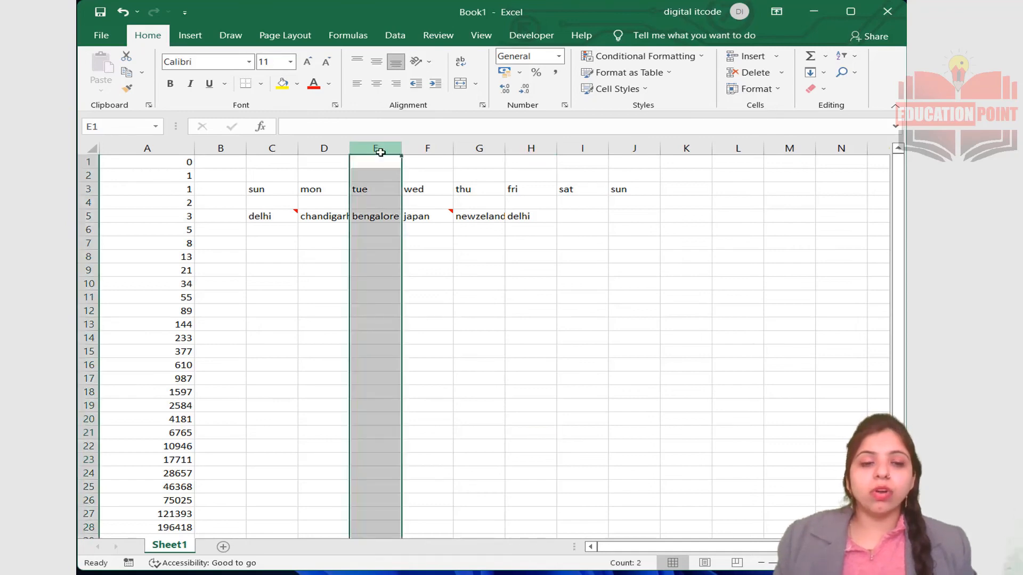
right_click(378, 163)
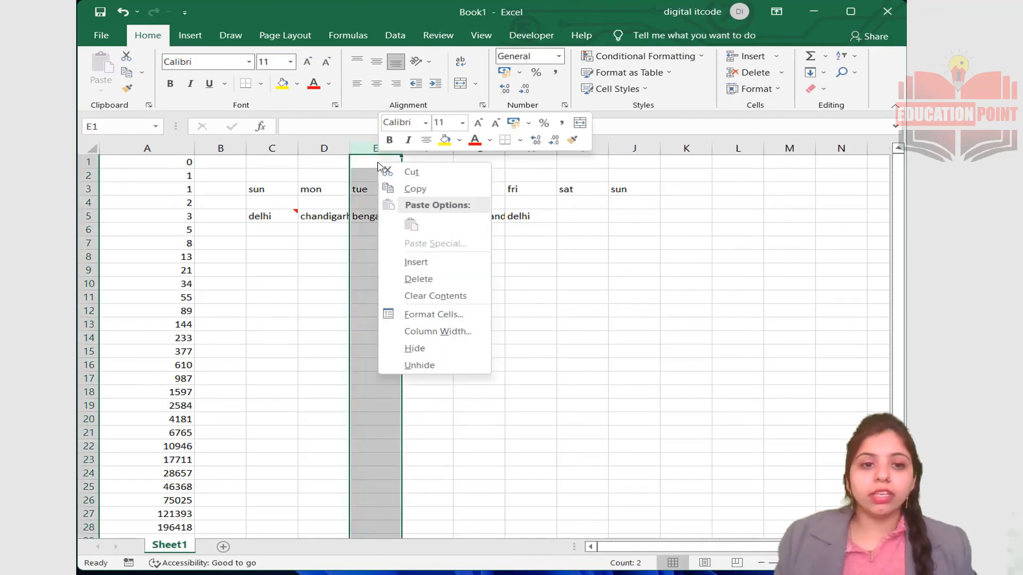
click(413, 348)
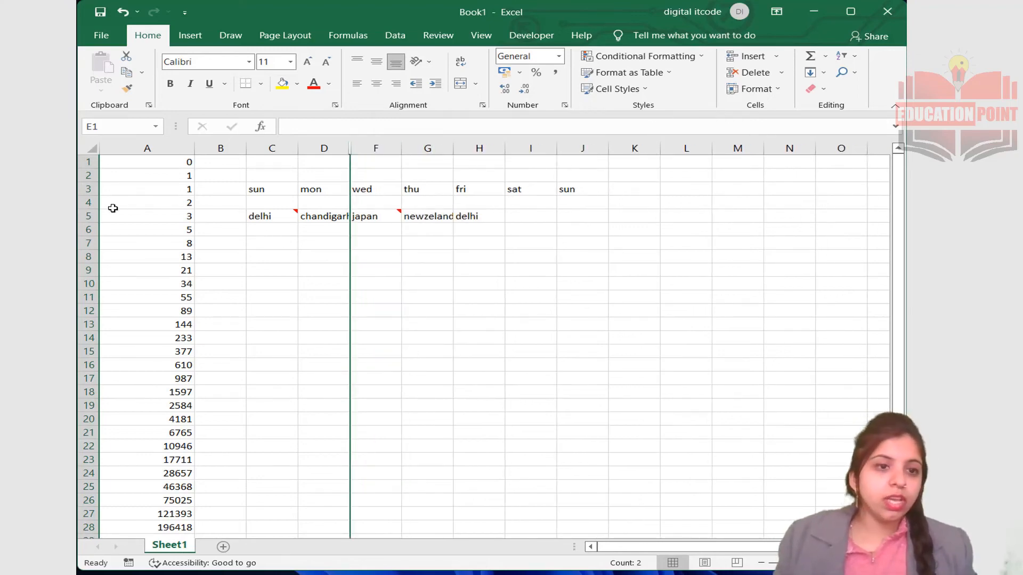
Step: Hide row 5, which holds the place names
click(86, 215)
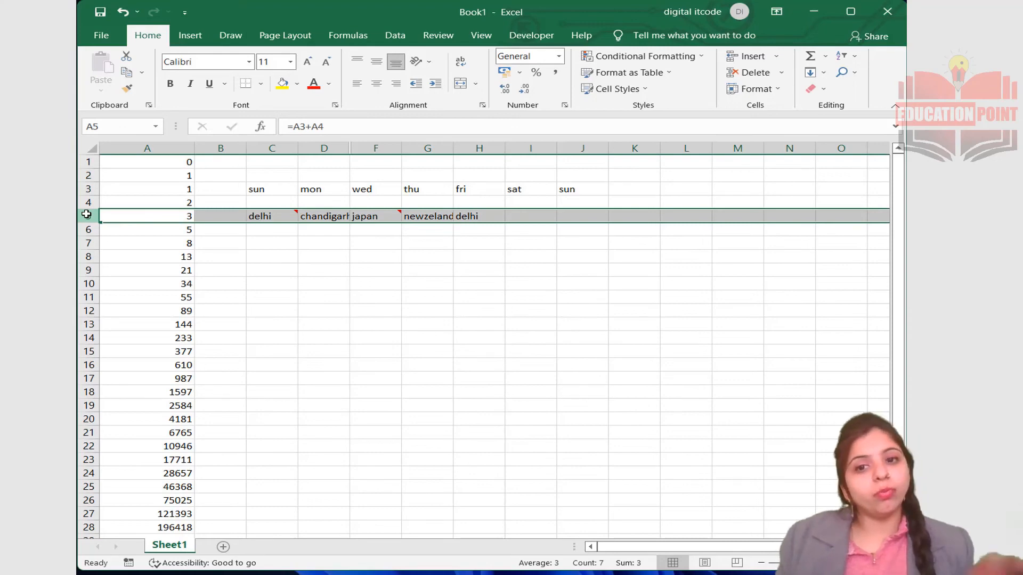
right_click(86, 215)
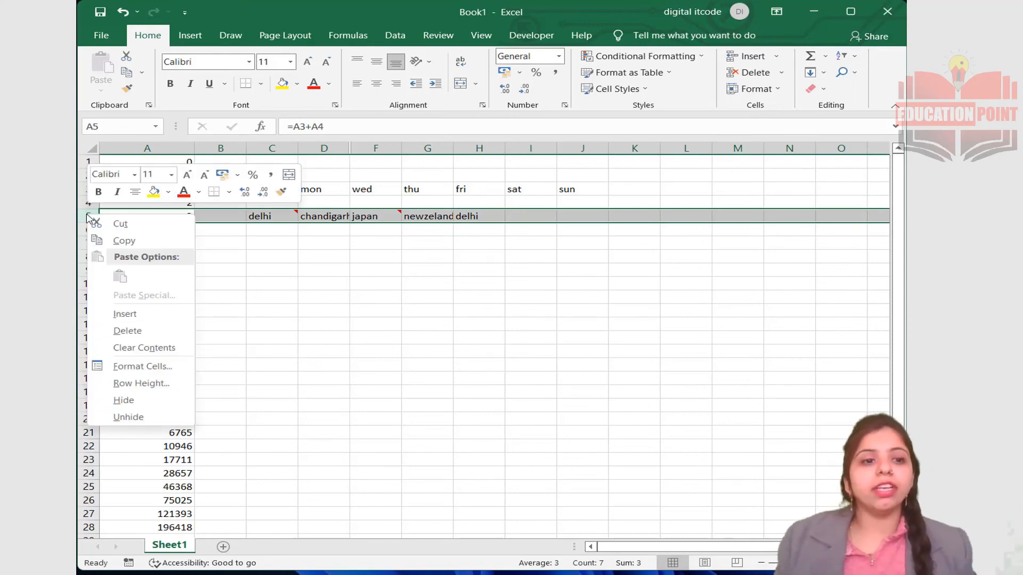
click(133, 409)
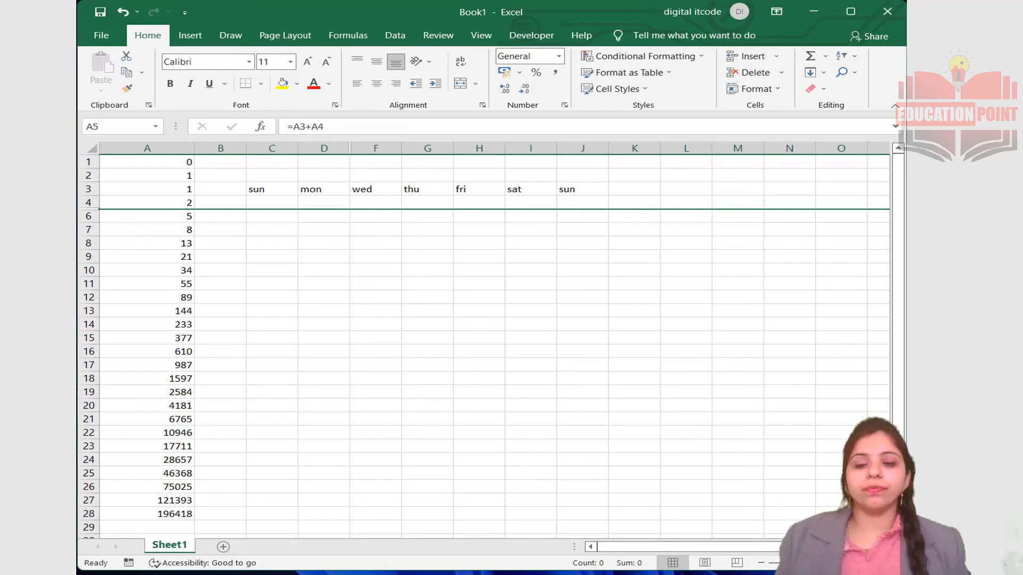
click(80, 215)
click(301, 307)
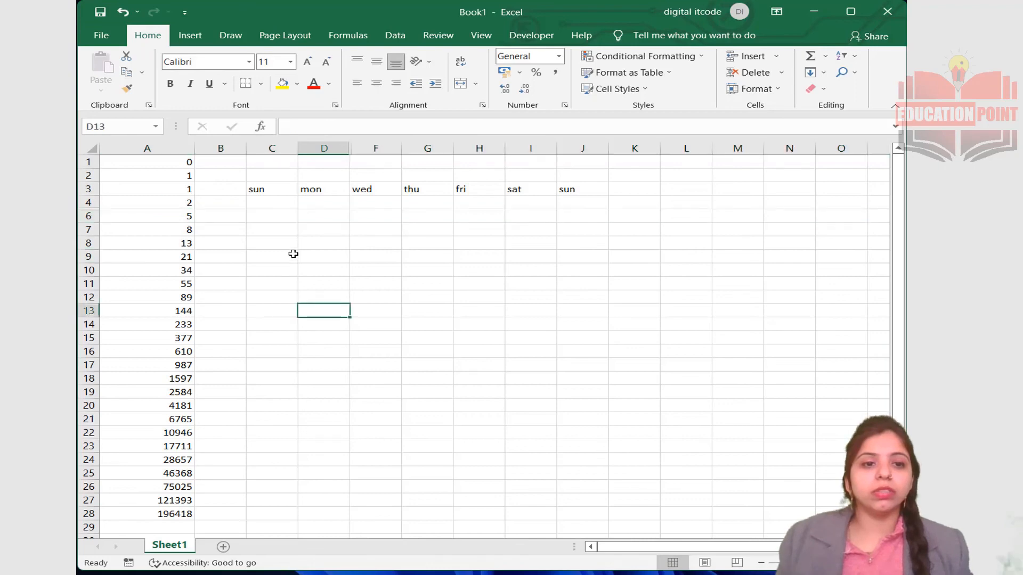
Step: Try to unhide column E with only column F selected, and again with only column D selected
right_click(361, 142)
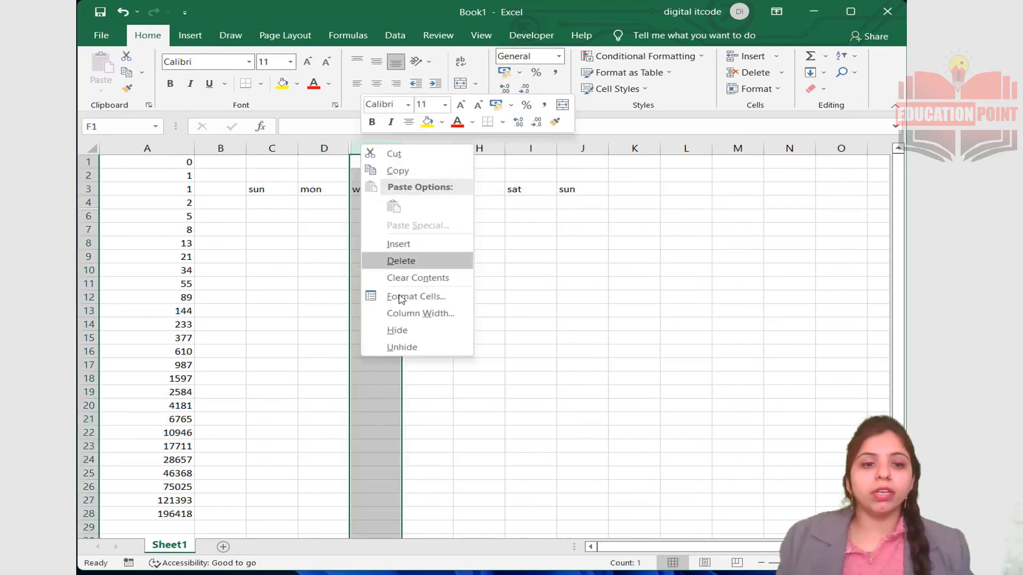
click(402, 353)
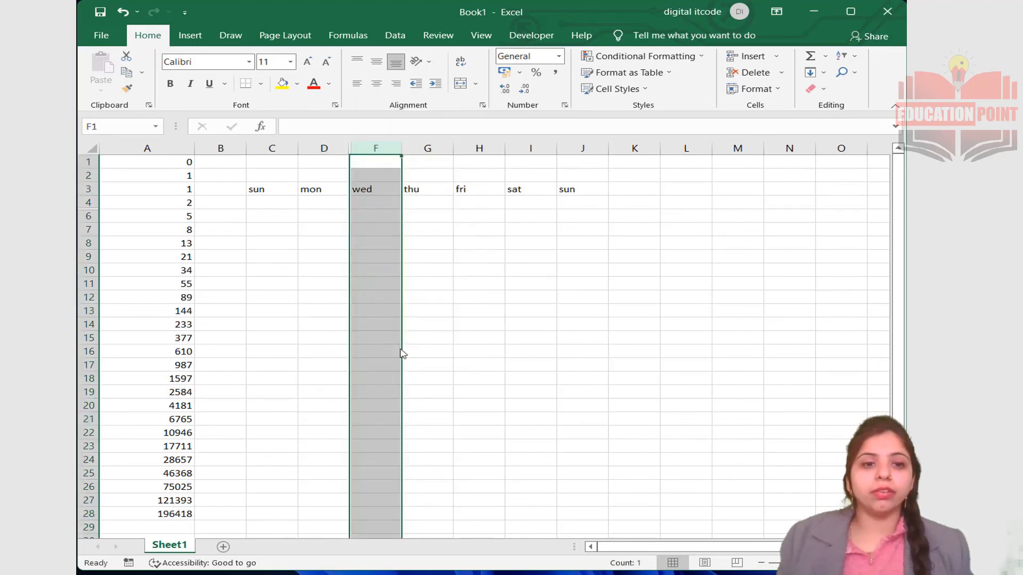
click(341, 143)
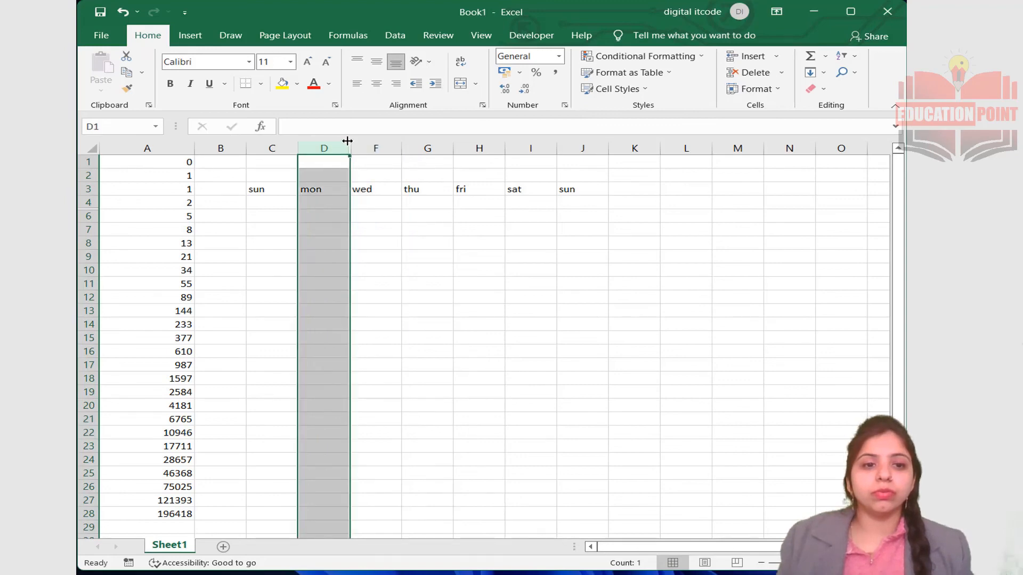
right_click(349, 144)
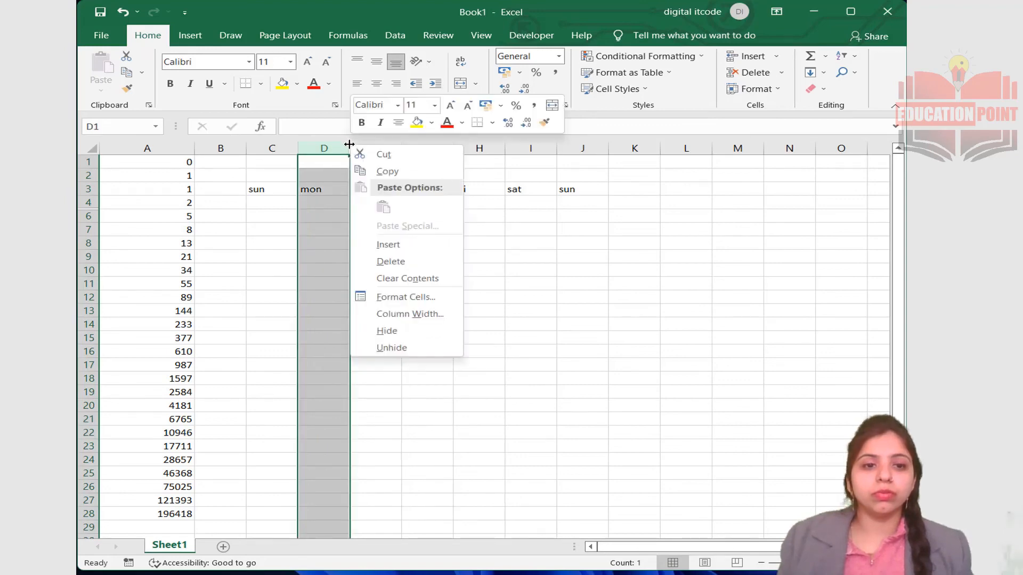
click(395, 349)
click(379, 263)
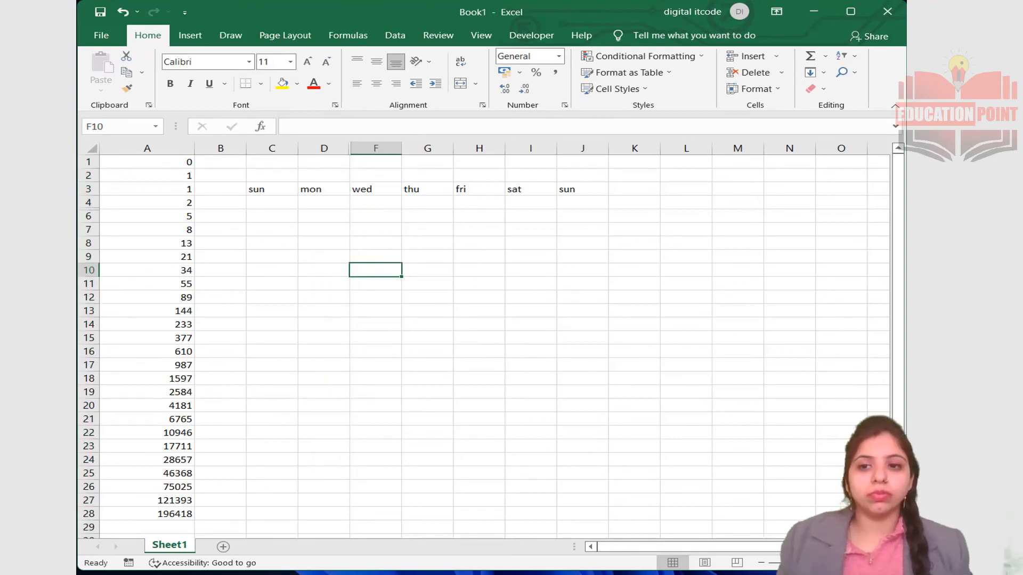
Step: Select columns D through F together and unhide column E between them
click(316, 144)
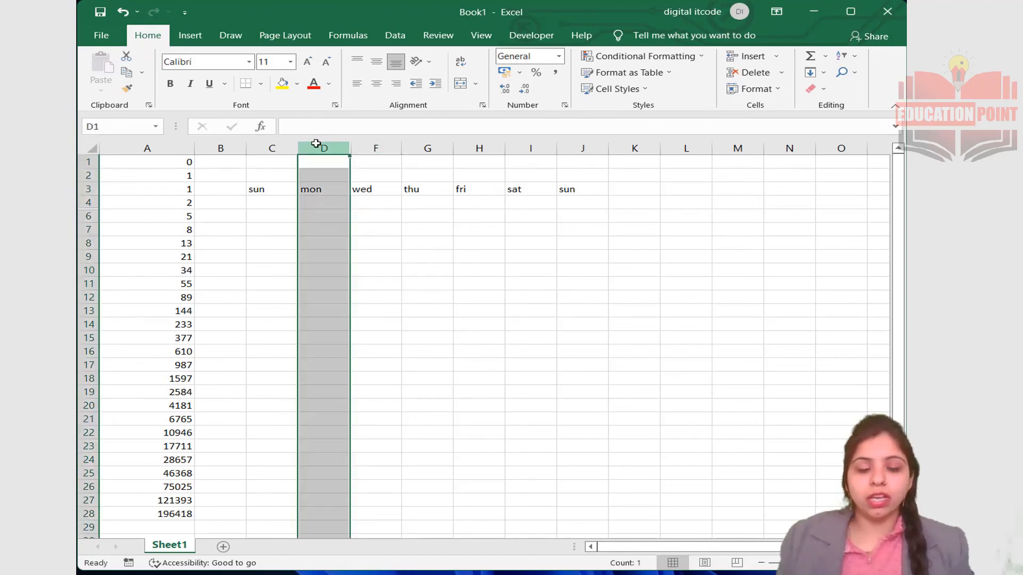
shift+click(358, 148)
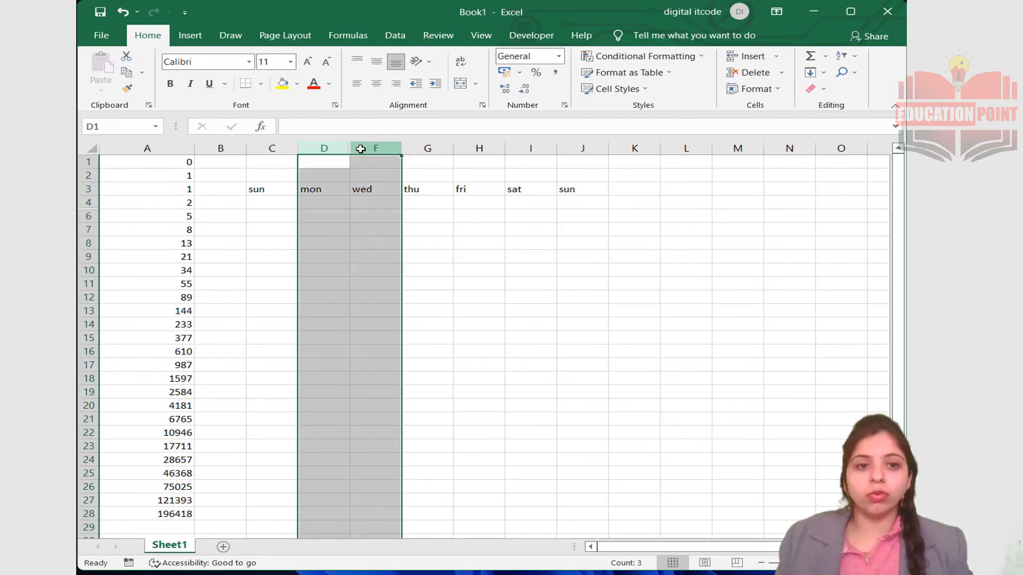
right_click(349, 149)
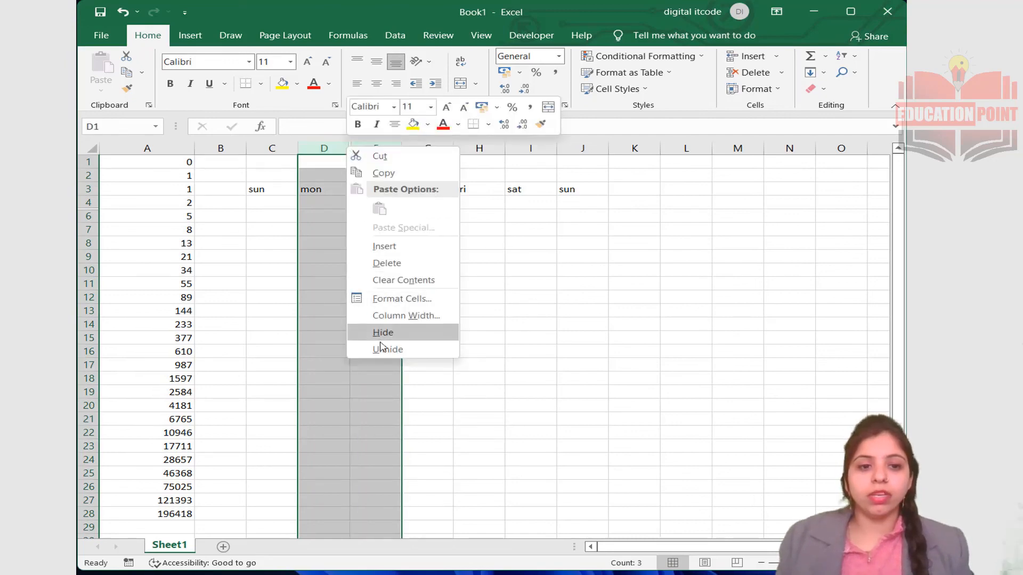
click(387, 359)
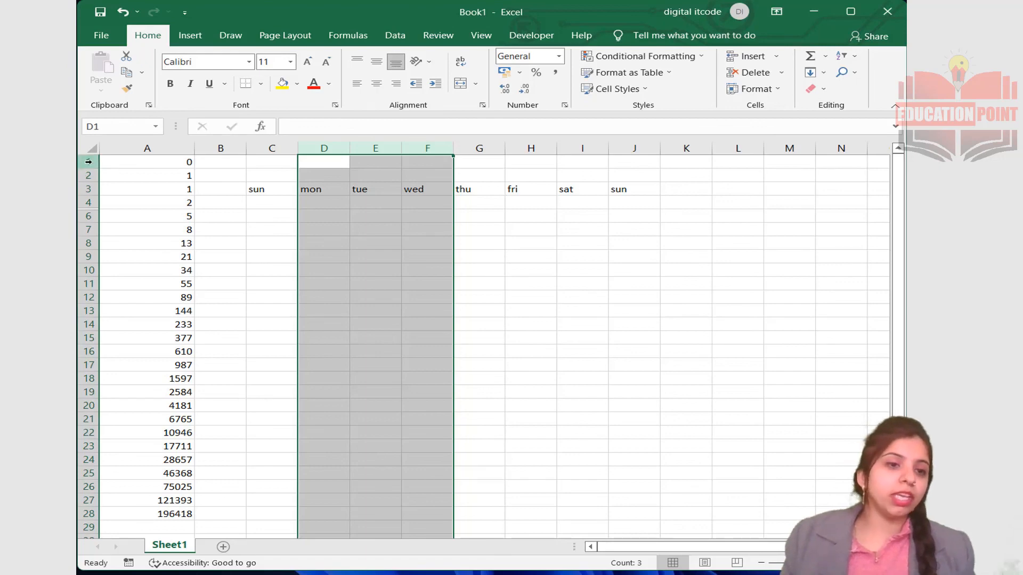
Step: Select rows 4 through 6 together and unhide row 5 between them
click(86, 202)
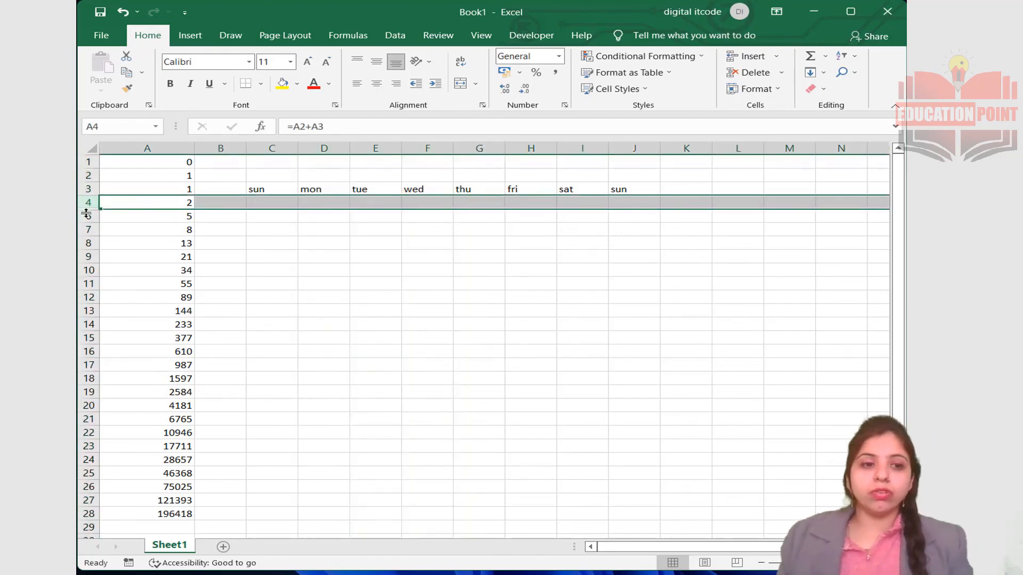
shift+click(84, 216)
right_click(88, 216)
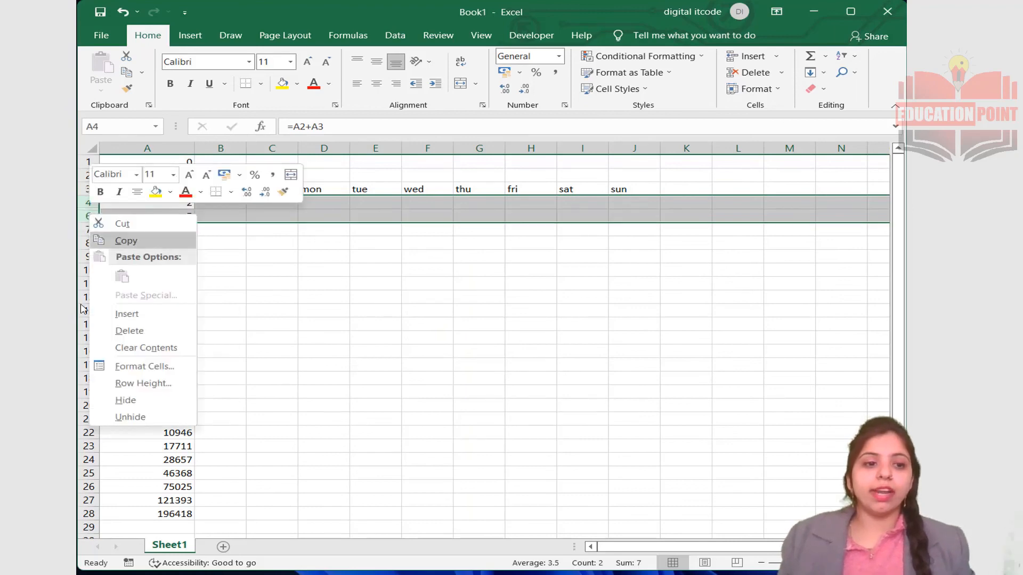
click(128, 417)
click(319, 385)
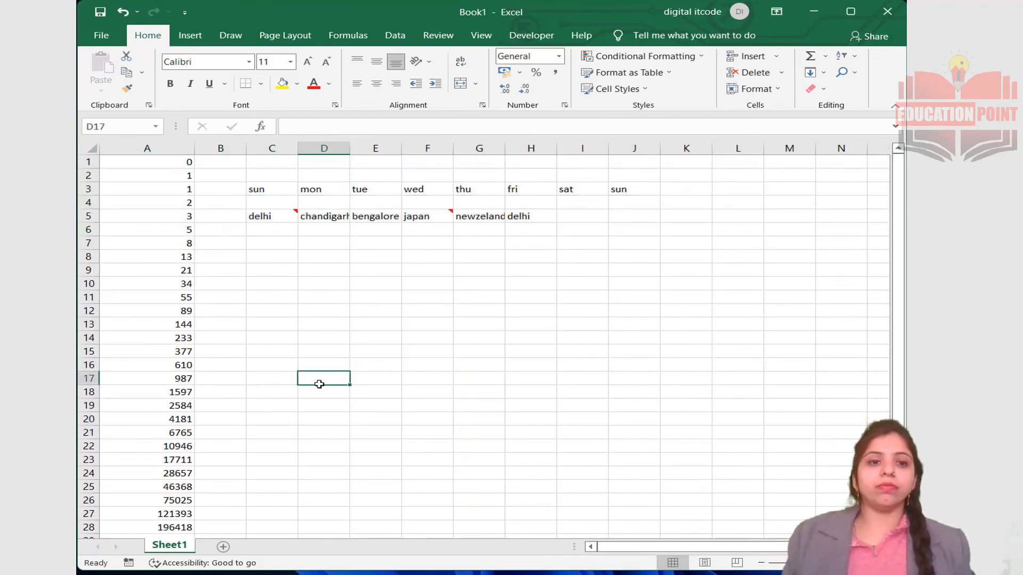